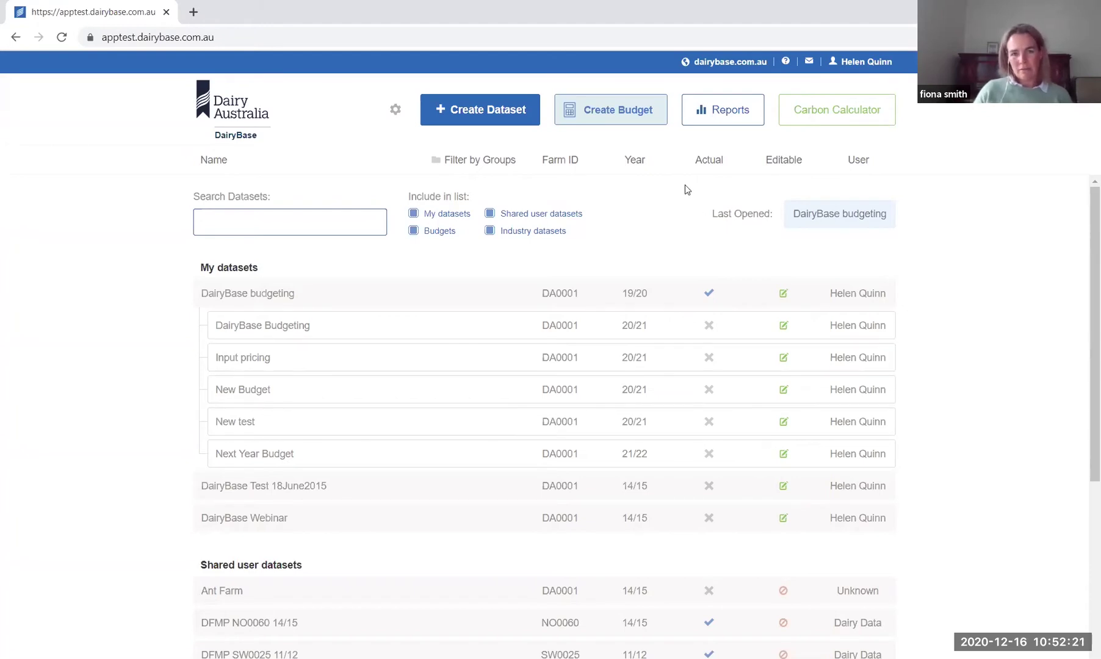
# Step: From the DairyBase datasets list, begin creating a new budget
pyautogui.click(634, 114)
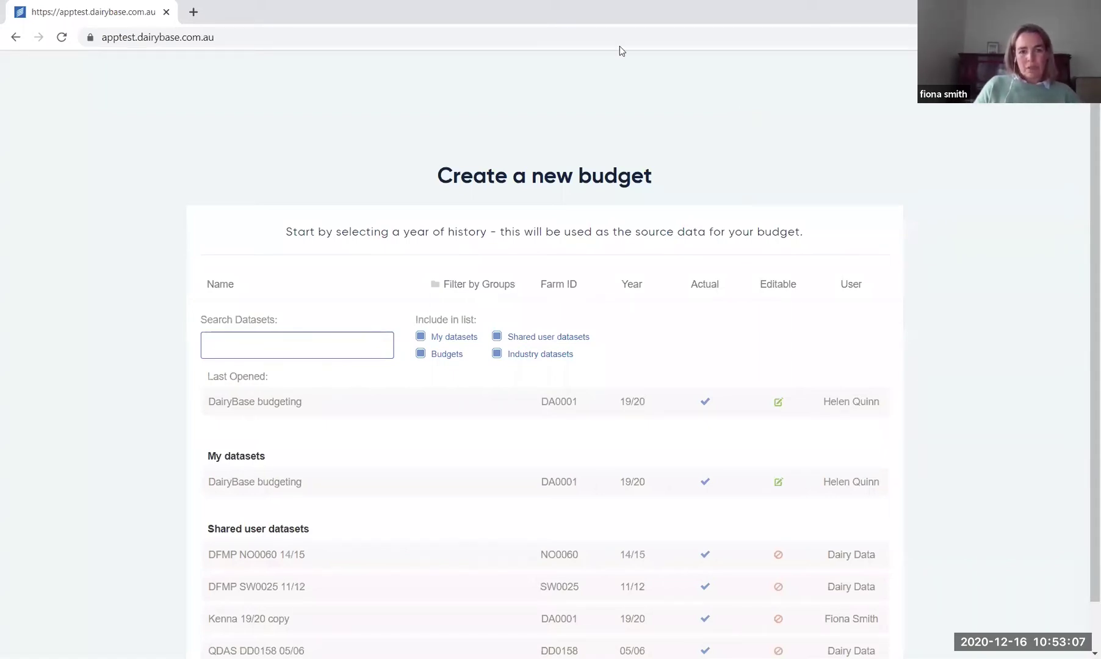
# Step: Use DairyBase budgeting 19/20 as the source data and set the budget year to 21/22
pyautogui.click(358, 408)
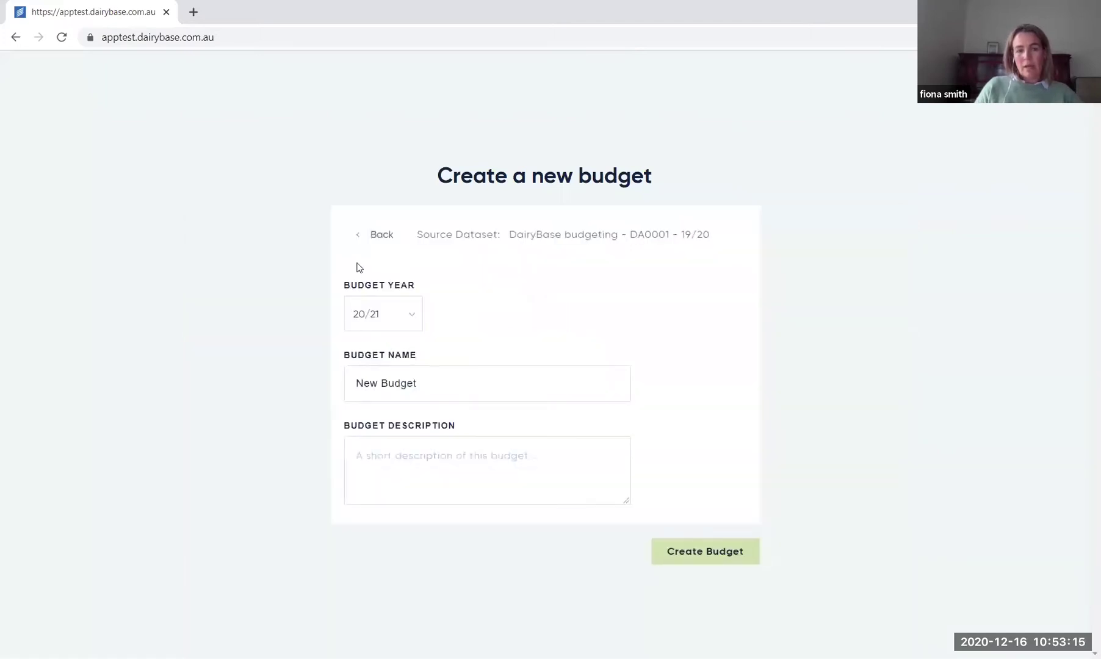
pyautogui.click(420, 321)
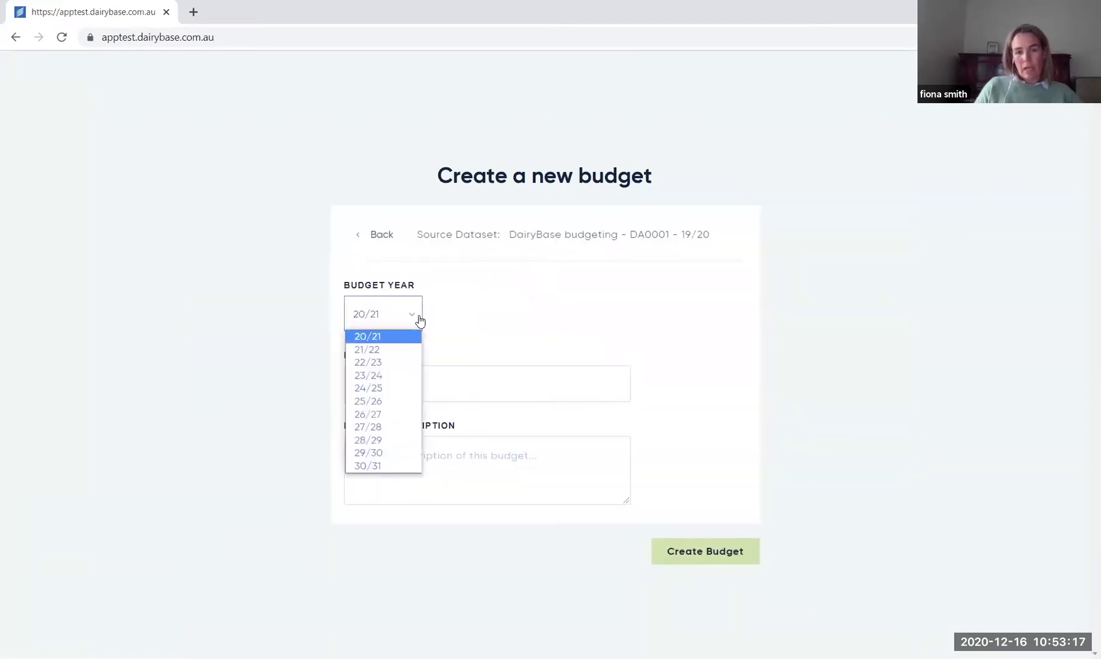
pyautogui.click(408, 349)
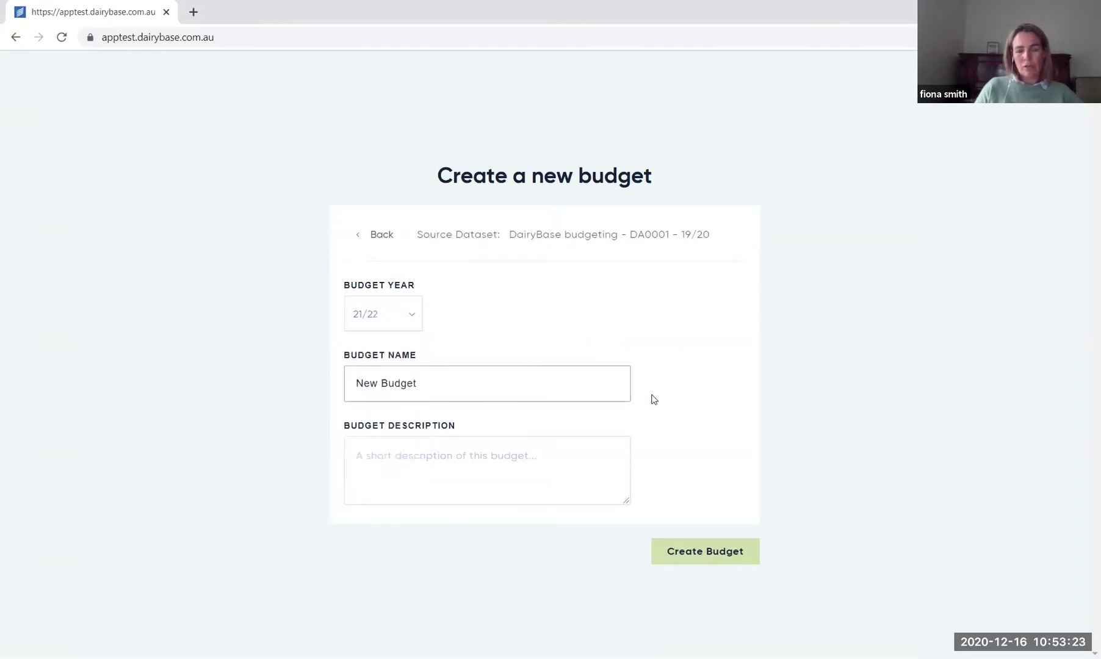
# Step: Name the budget 'Budget $6.50' and describe it as 'budget $6.50 with high input prices'
pyautogui.click(448, 380)
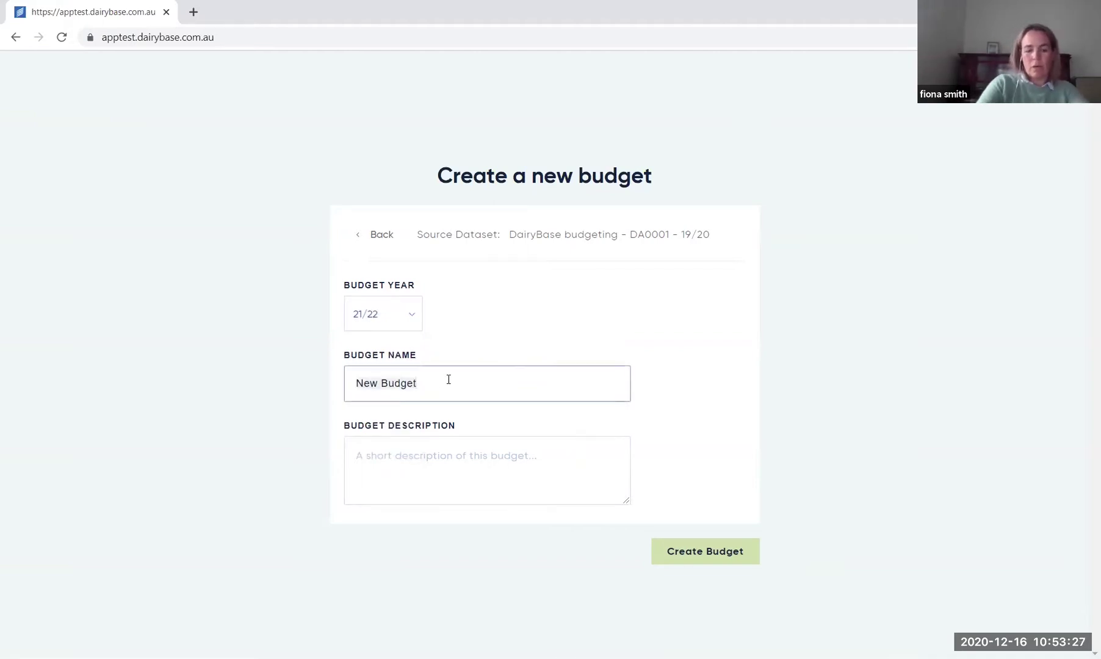
pyautogui.write('Budg')
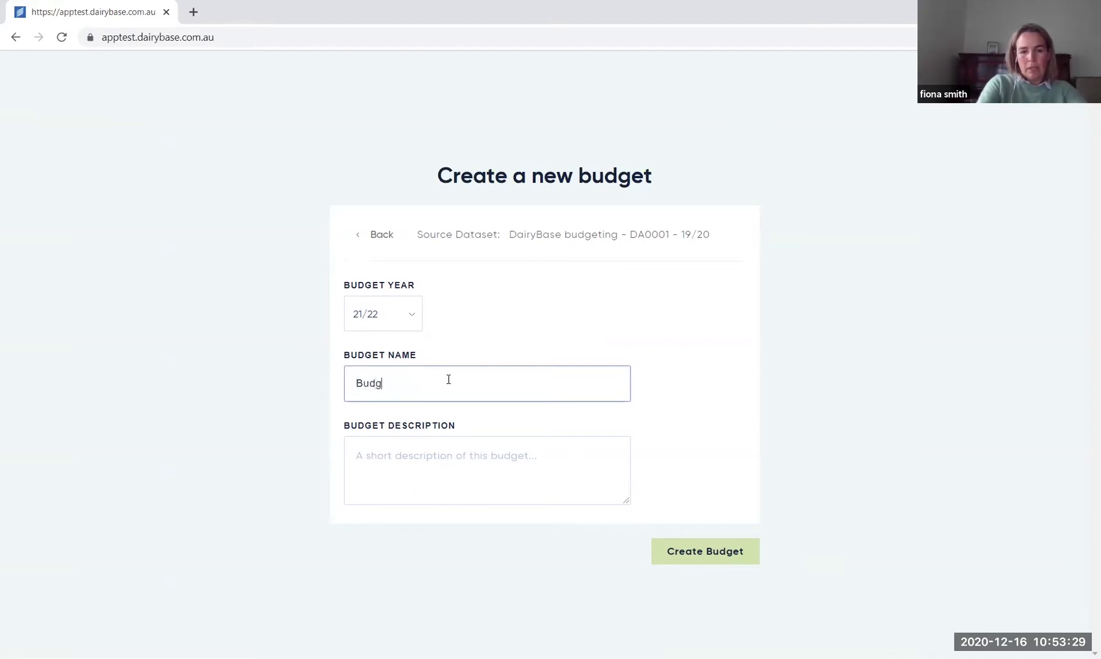
pyautogui.write('et $6.50')
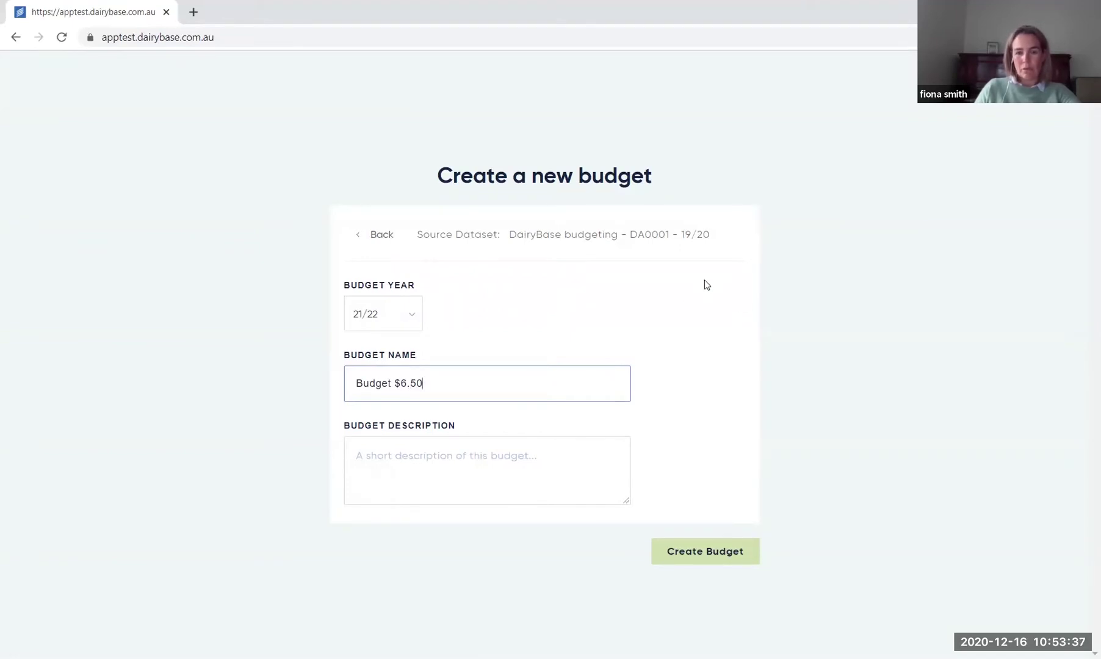
pyautogui.click(400, 448)
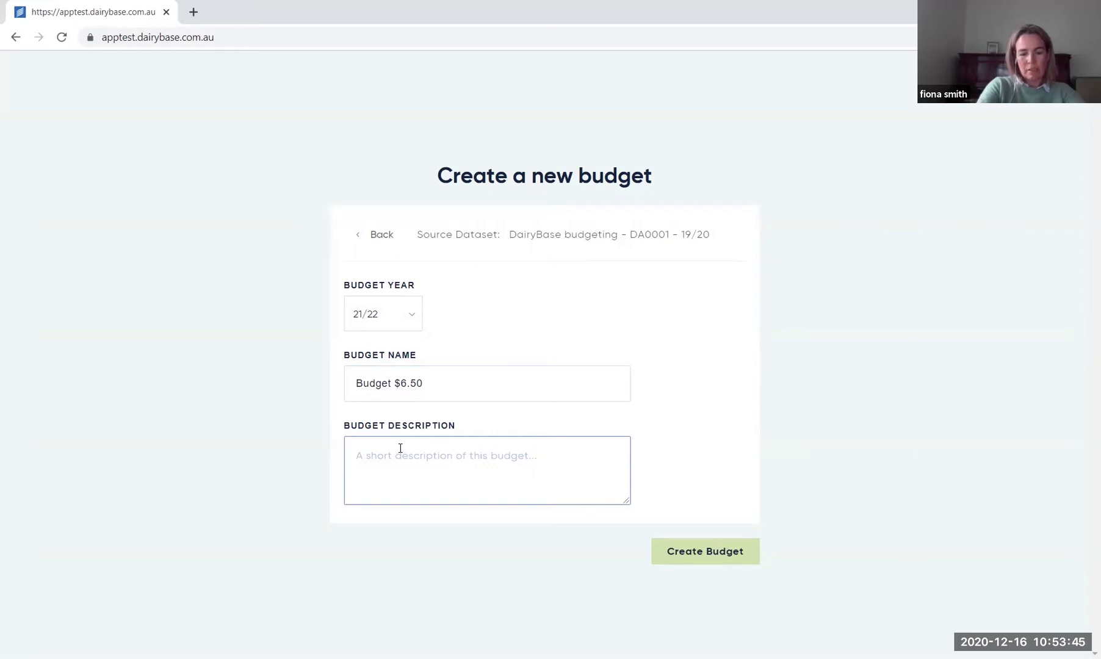
pyautogui.write('budget $6.')
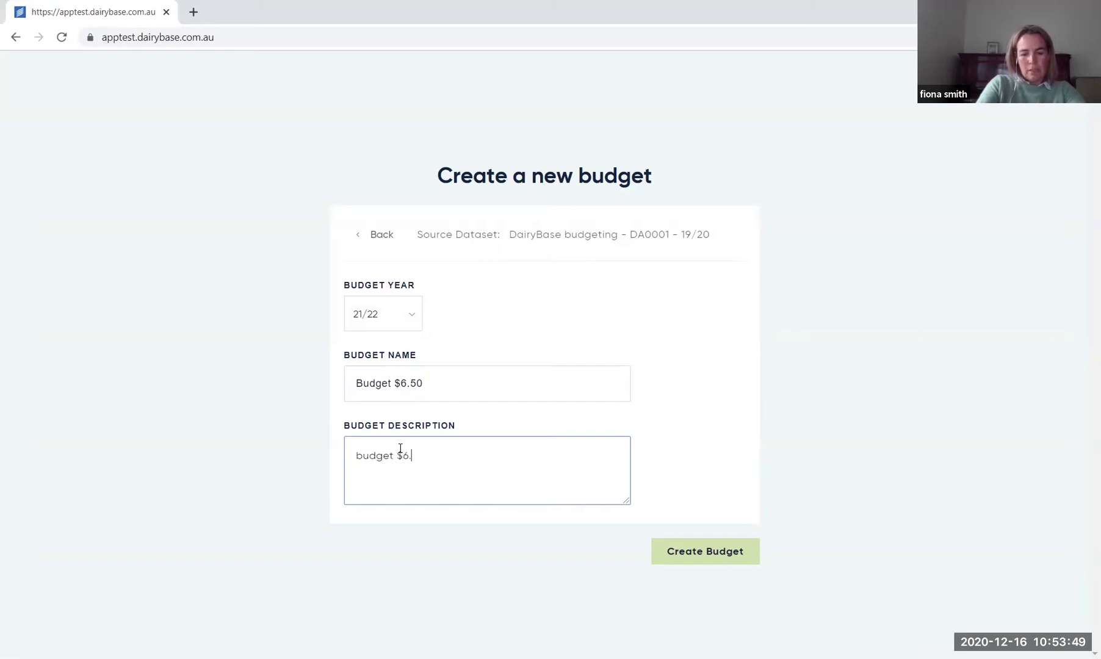
pyautogui.write('50 with h')
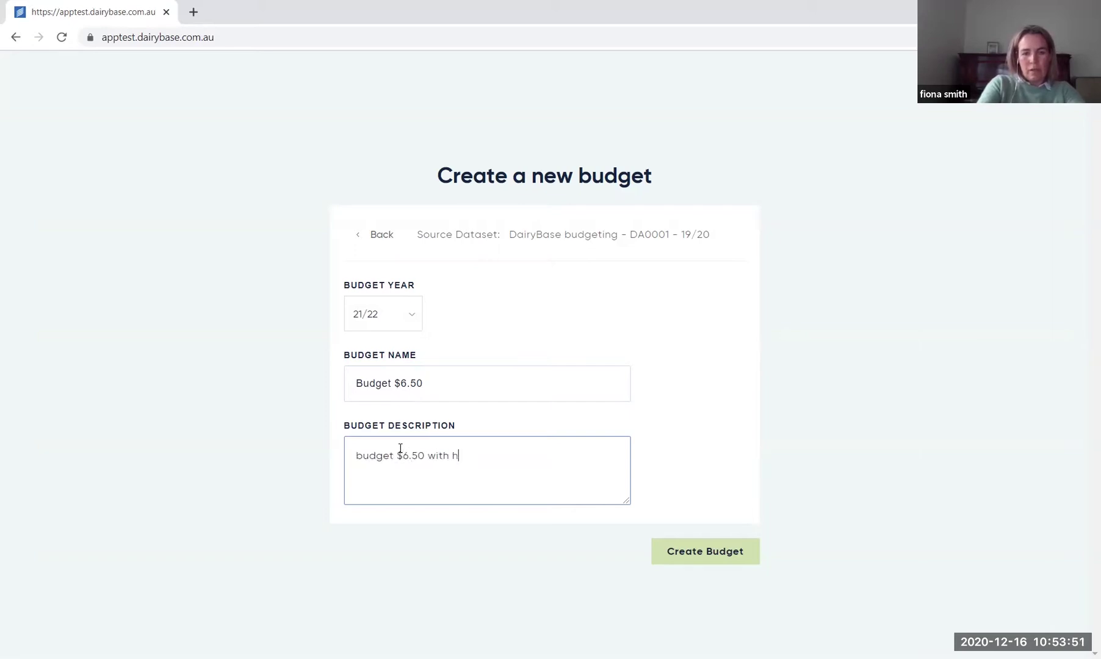
pyautogui.write('igh input prices')
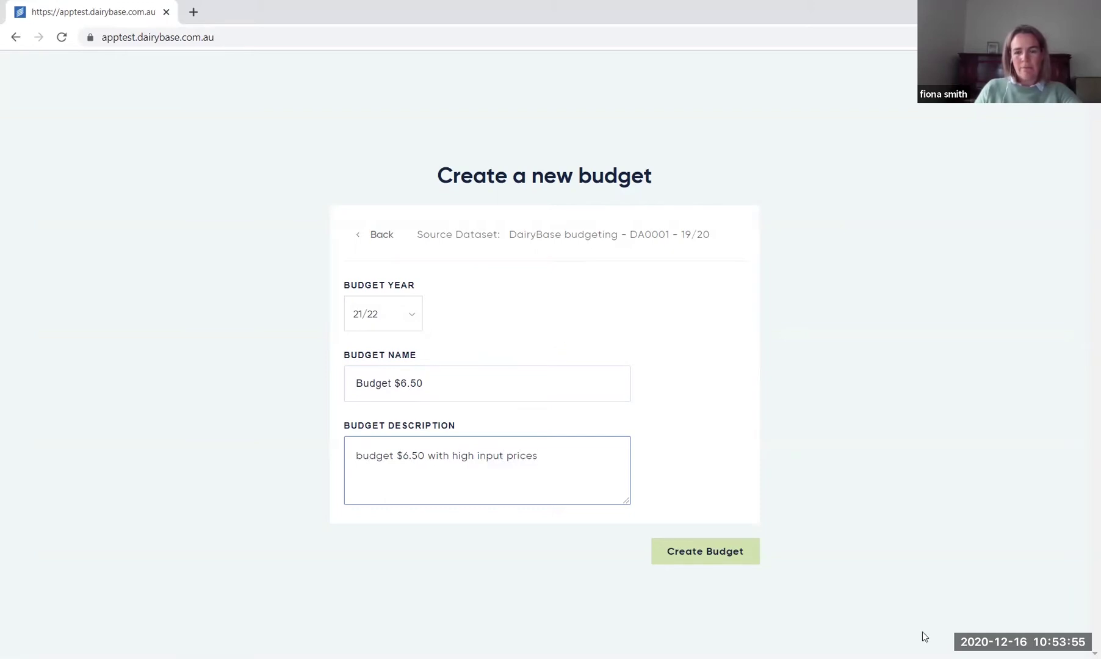
# Step: Generate the Budget $6.50 dataset and launch its editor on Milk Income
pyautogui.click(730, 557)
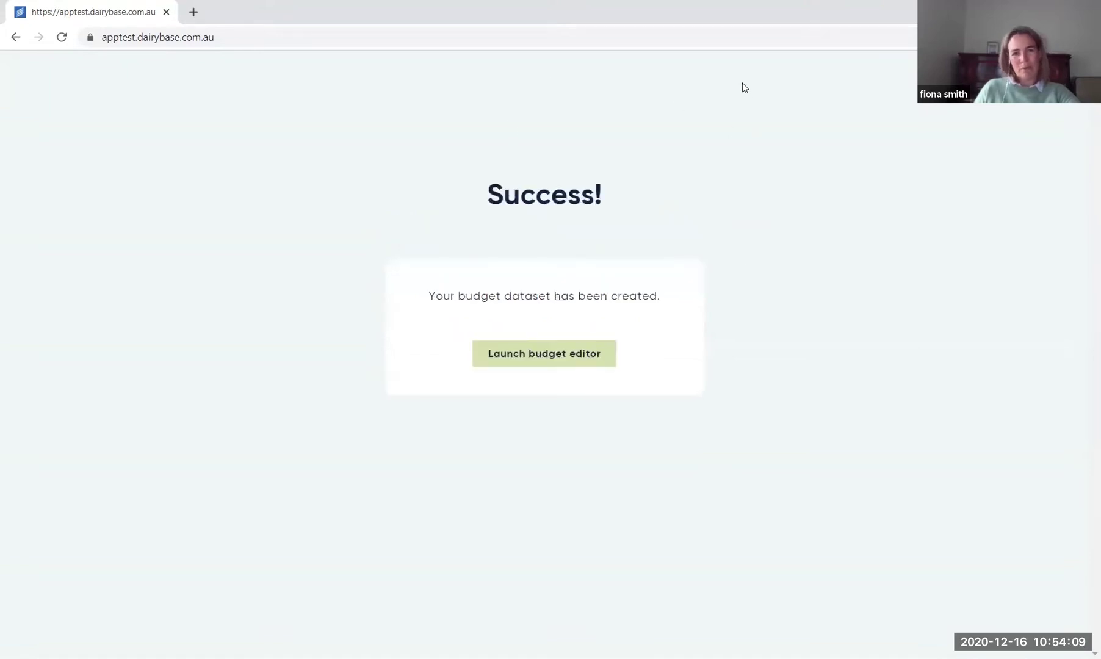
pyautogui.click(524, 354)
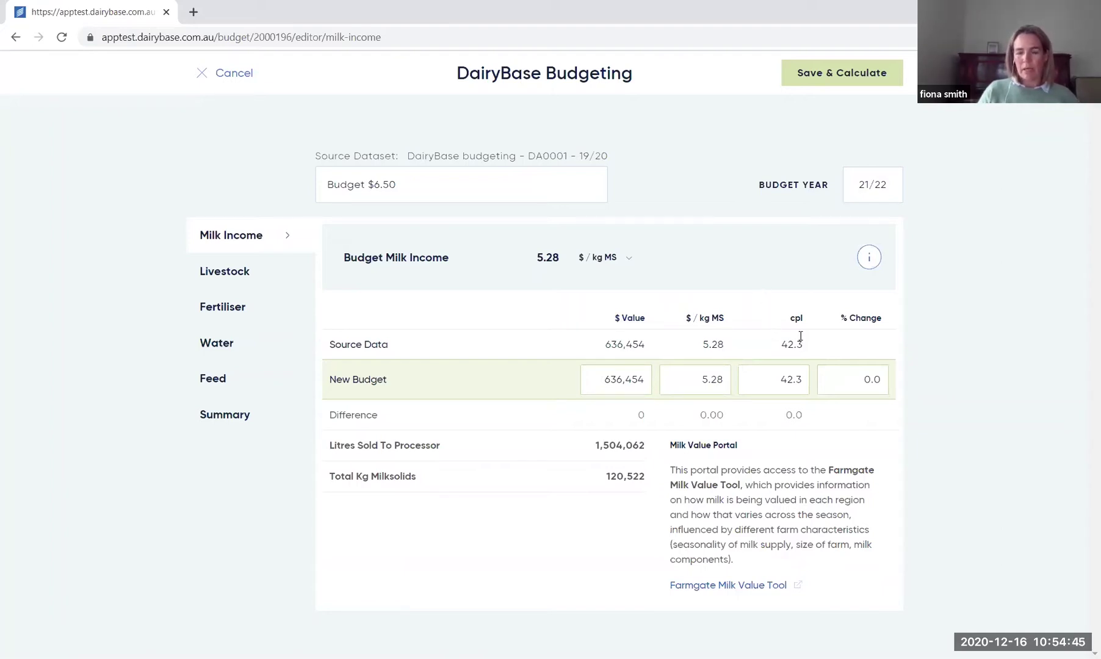
# Step: Set the new budget milk price to 6.50 $/kg MS
pyautogui.click(680, 379)
pyautogui.write('6.50')
pyautogui.click(591, 531)
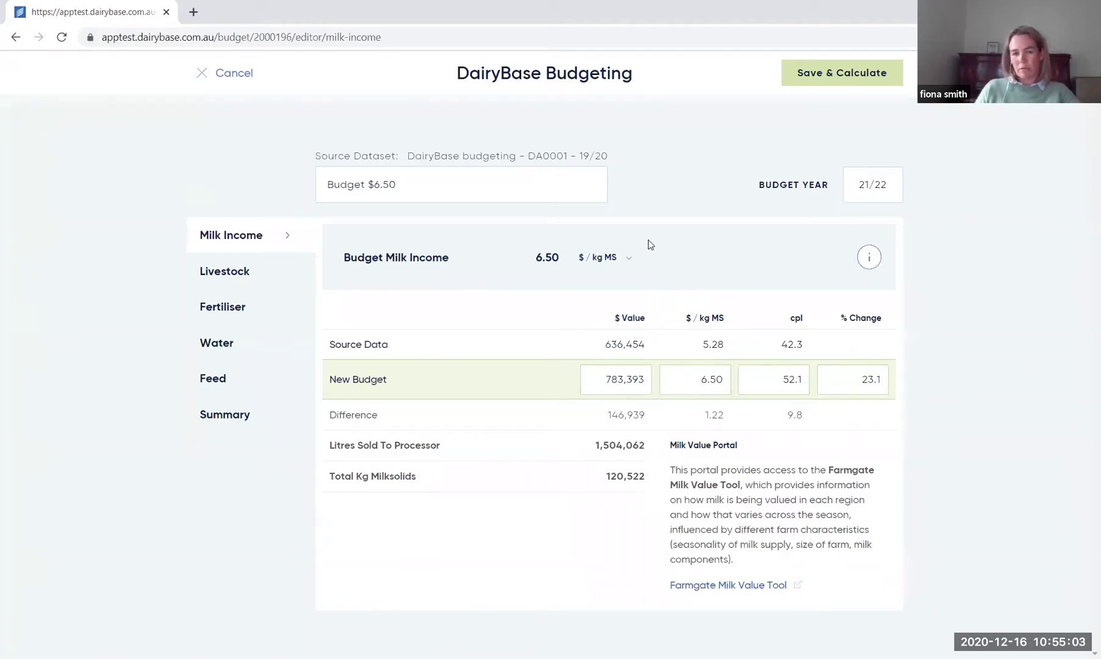
# Step: View milk income in cpl (52.1), then switch back to $/kg MS
pyautogui.click(628, 263)
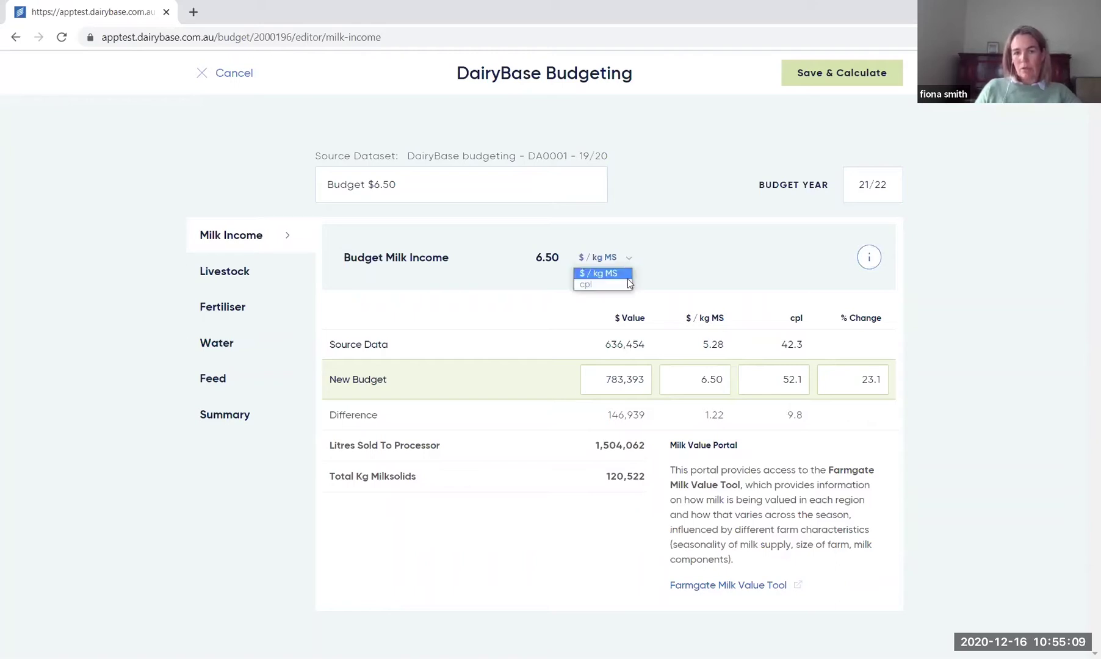
pyautogui.click(624, 286)
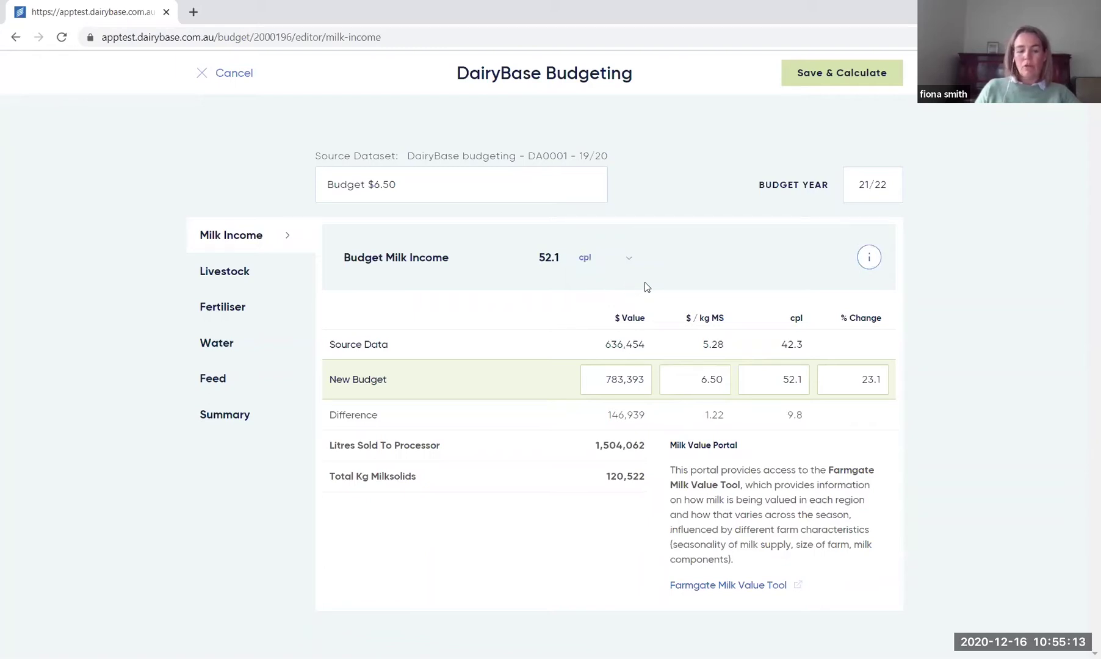
pyautogui.click(621, 256)
pyautogui.click(617, 274)
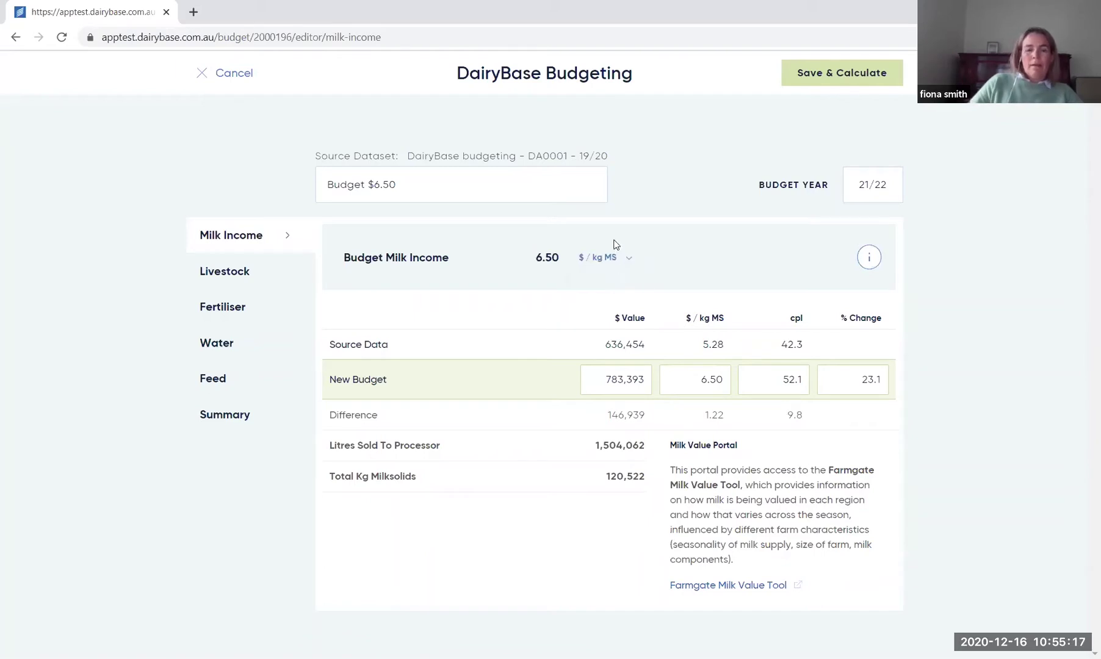
# Step: In the Livestock section, enter 55,000 for budgeted sales and 0 for purchases
pyautogui.click(245, 271)
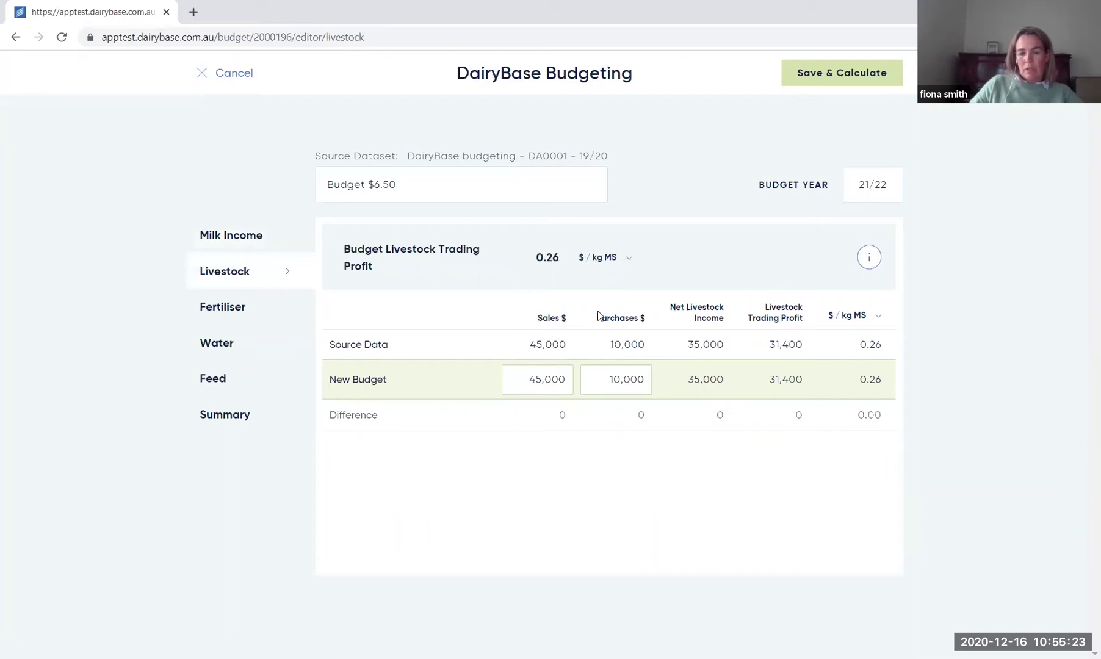
pyautogui.click(534, 380)
pyautogui.write('55000')
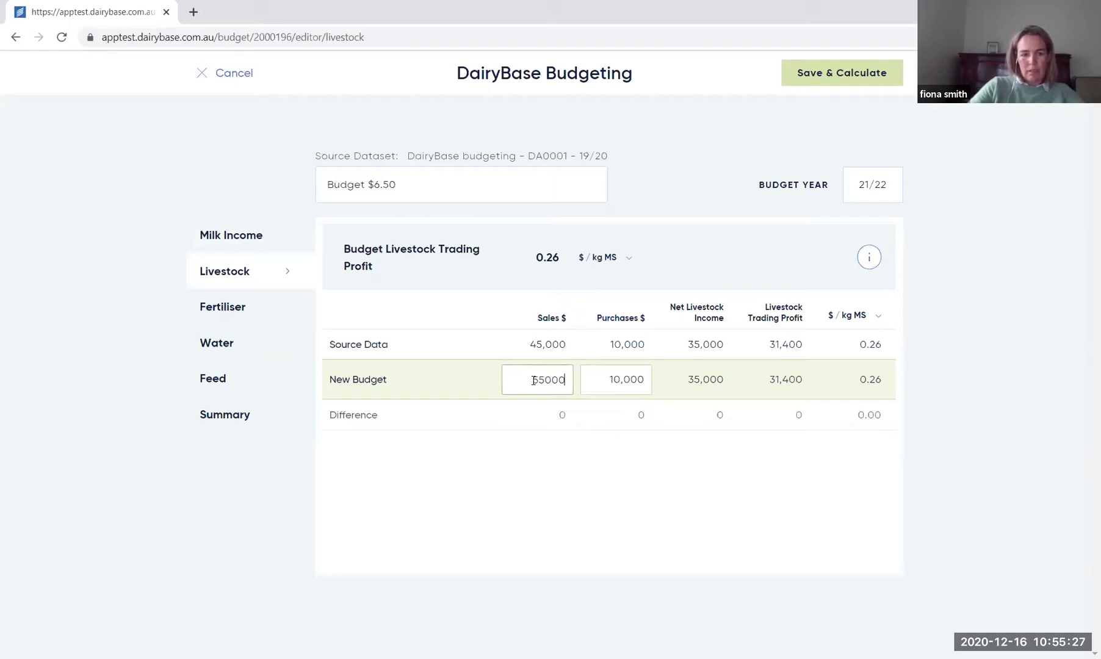
pyautogui.press('Tab')
pyautogui.write('0')
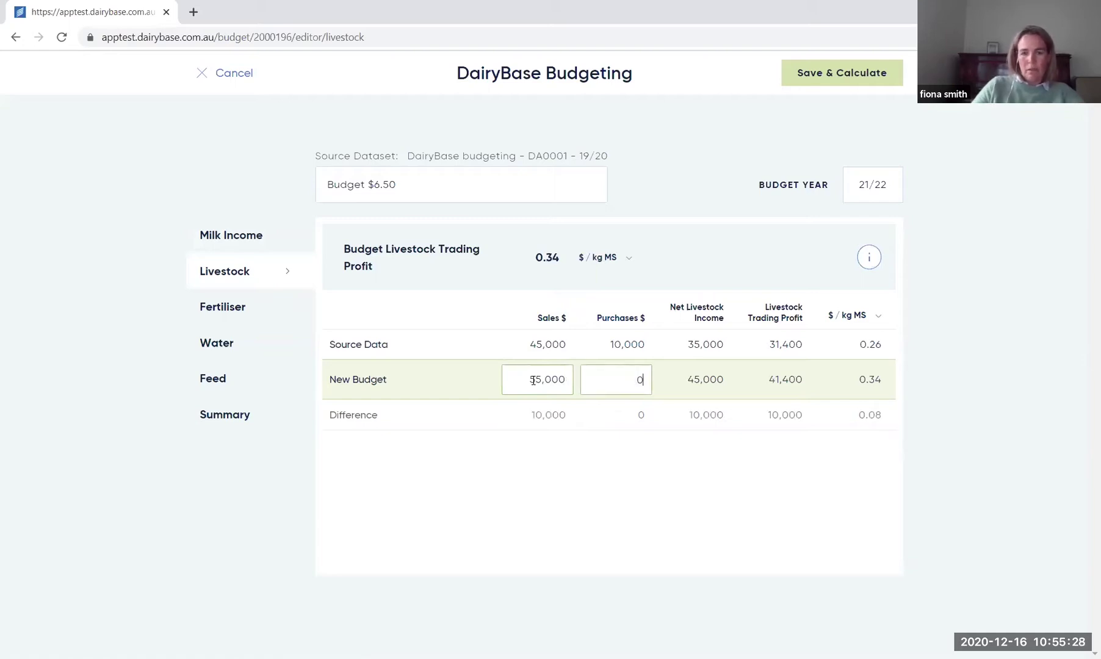
pyautogui.click(713, 465)
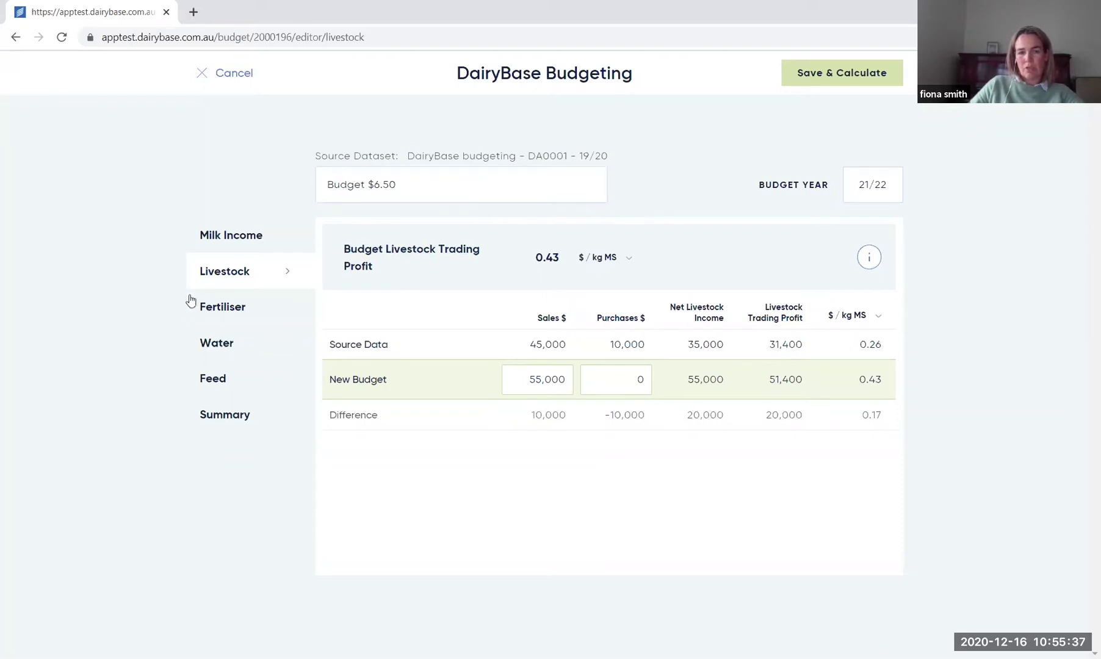
# Step: In the Fertiliser section, enter 50,000 as the new budget dollar value
pyautogui.click(221, 318)
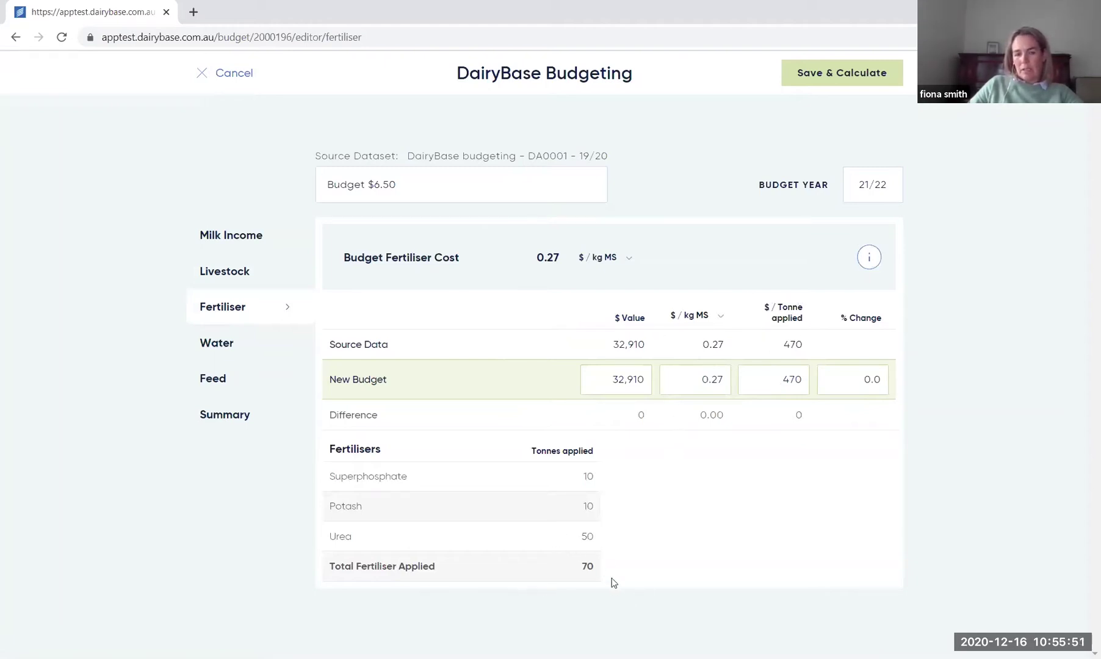
pyautogui.click(595, 378)
pyautogui.write('500000')
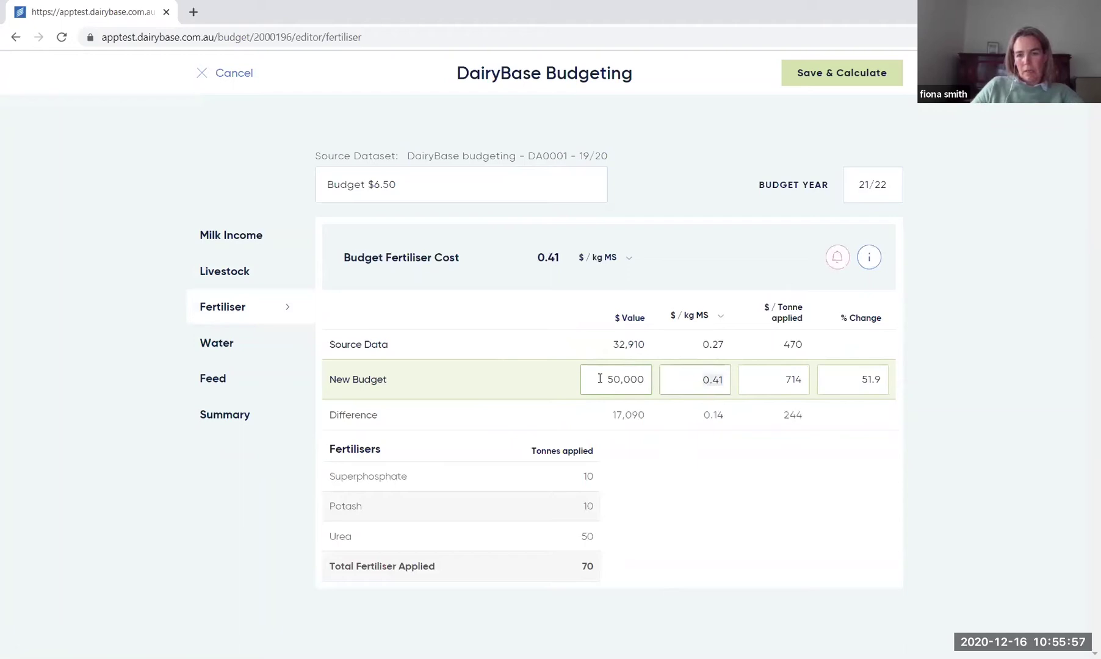
pyautogui.press('Tab')
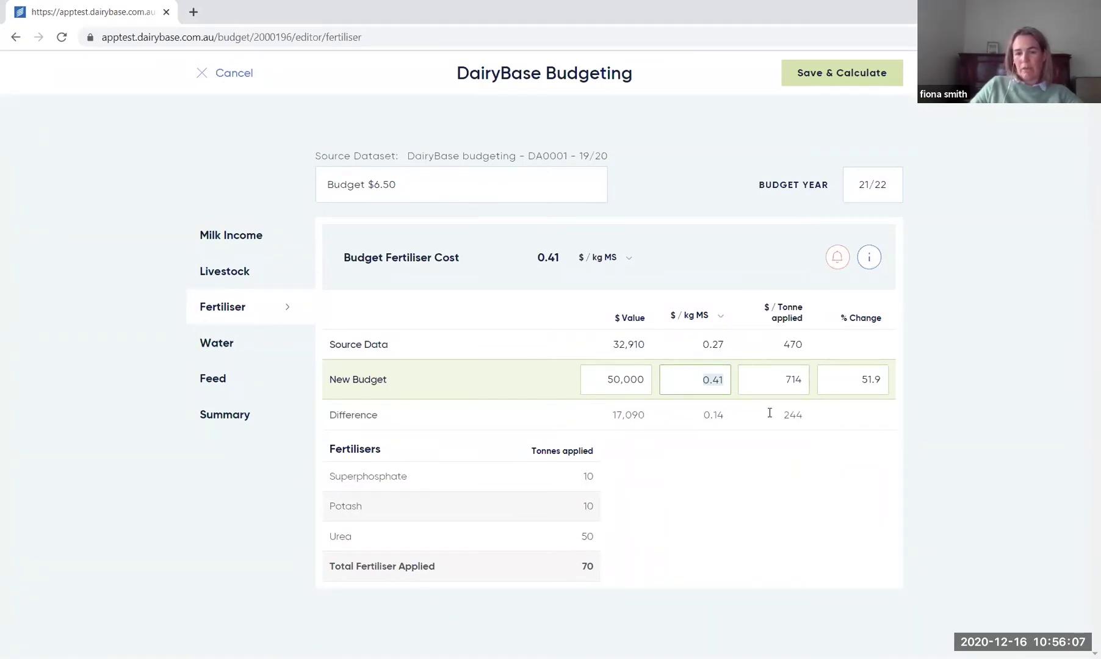
# Step: In the Water section, enter 20,000 water purchase and 45,000 other irrigation cost
pyautogui.click(236, 349)
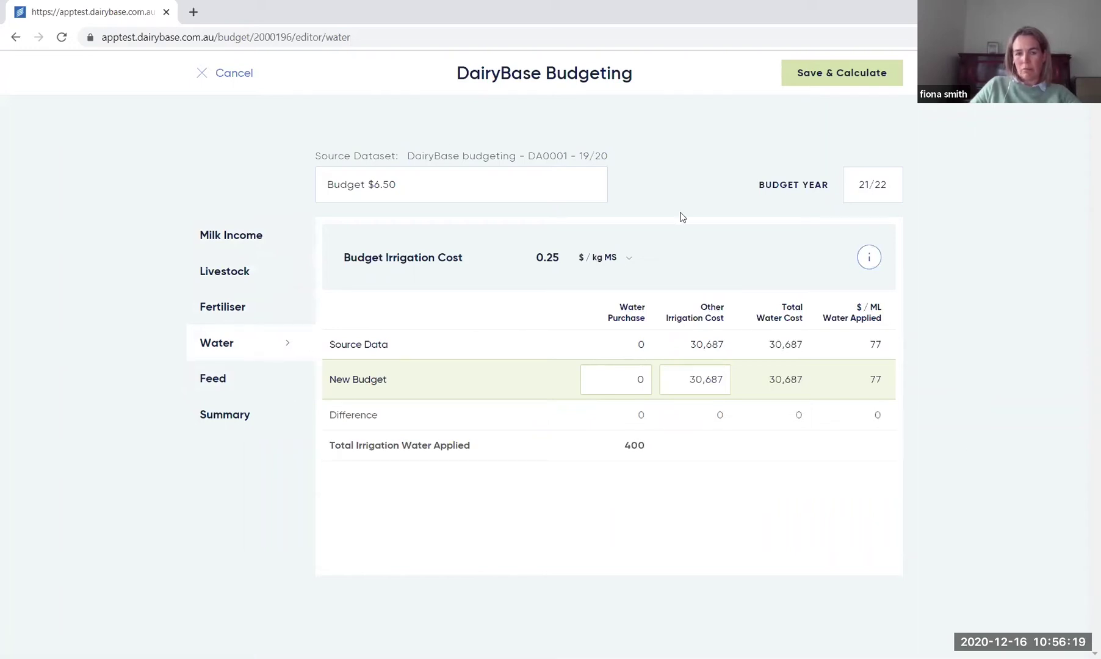
pyautogui.click(594, 376)
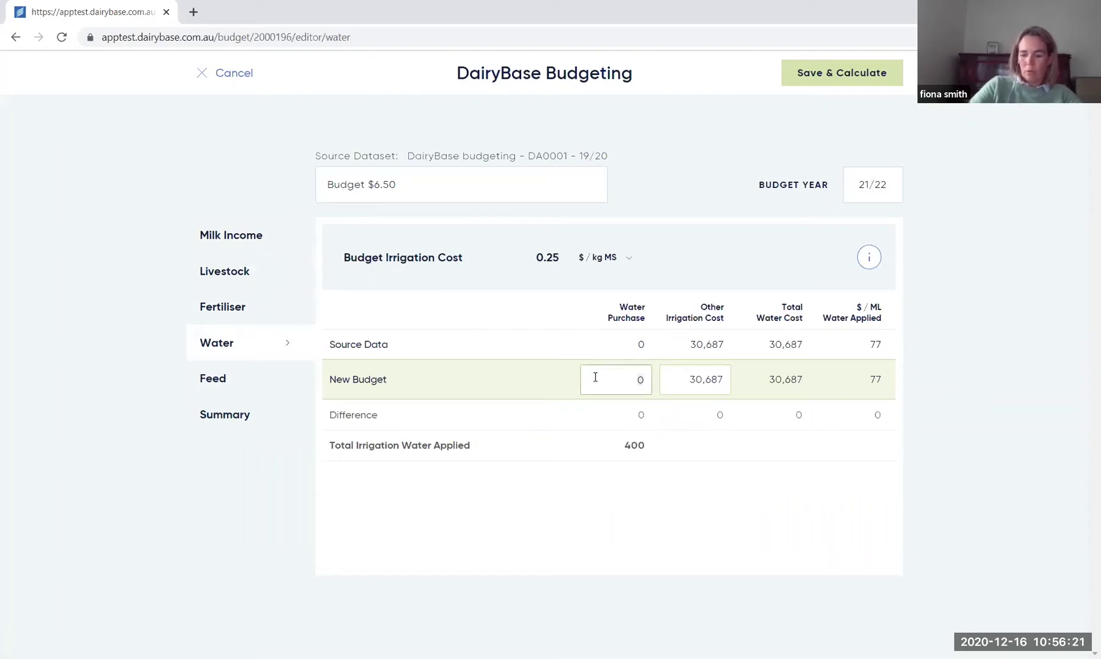
pyautogui.write('2000')
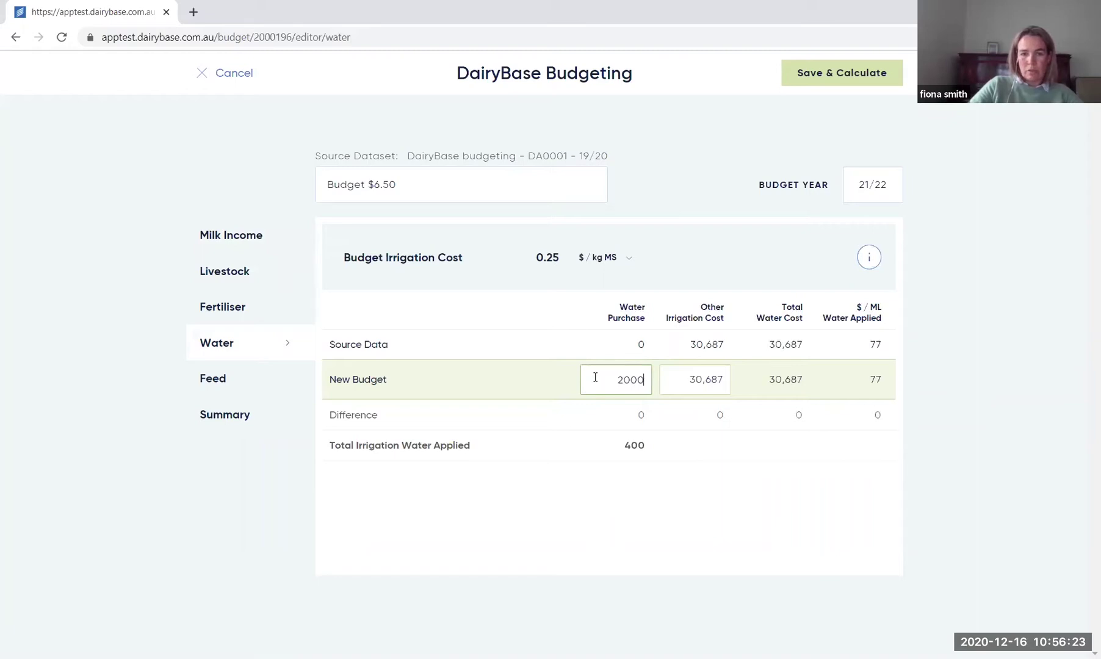
pyautogui.write('0')
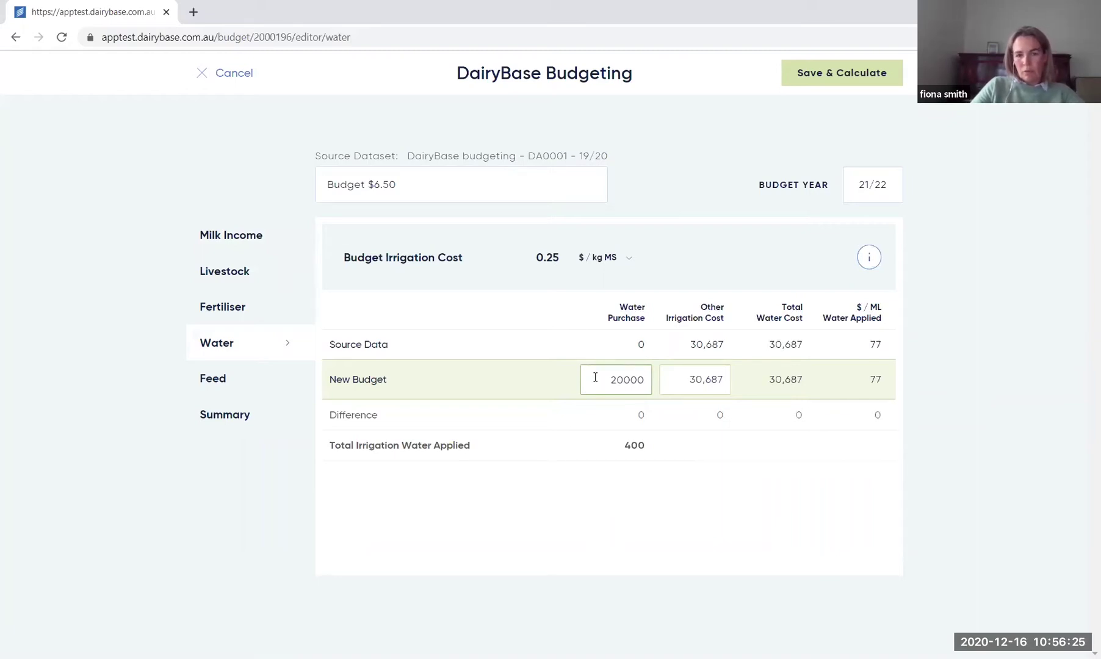
pyautogui.press('Tab')
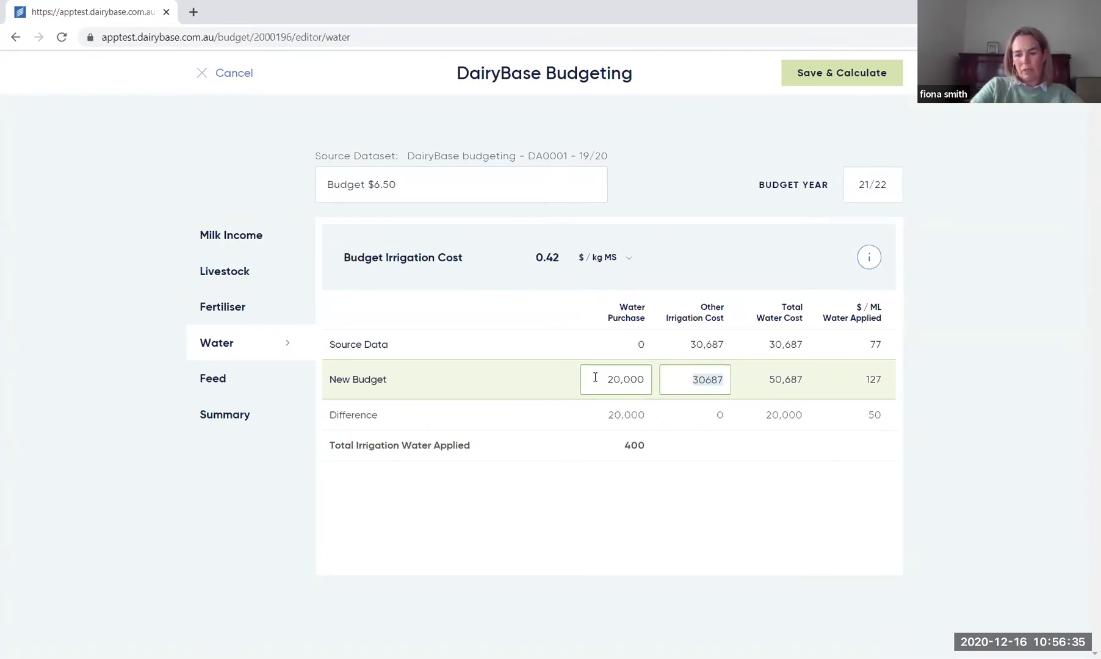
pyautogui.write('45000')
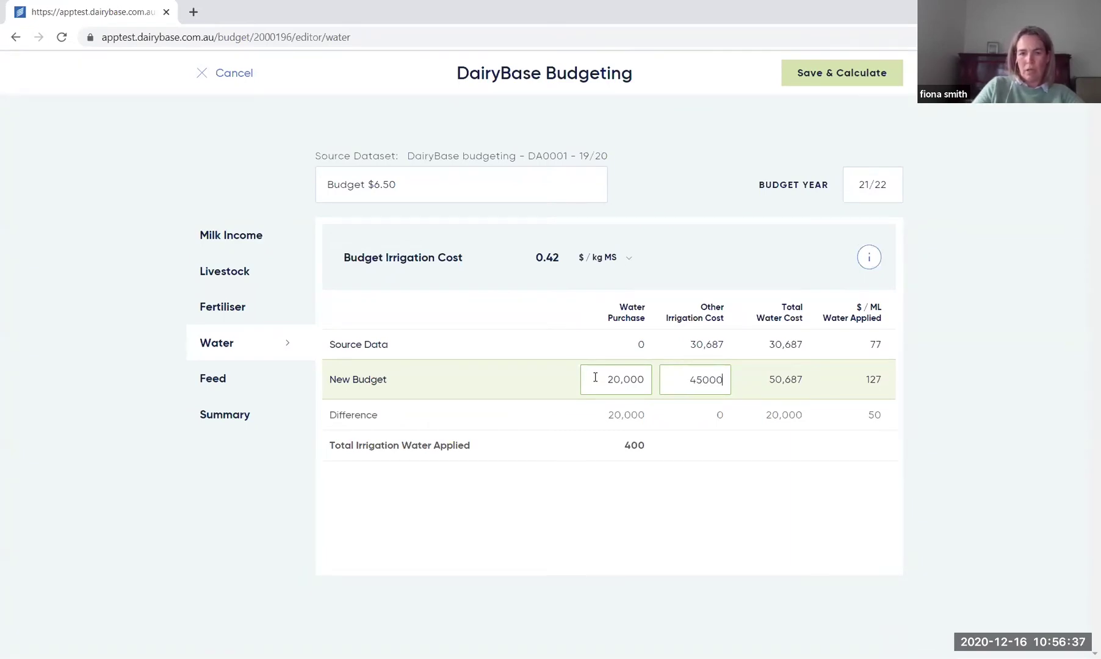
pyautogui.press('Tab')
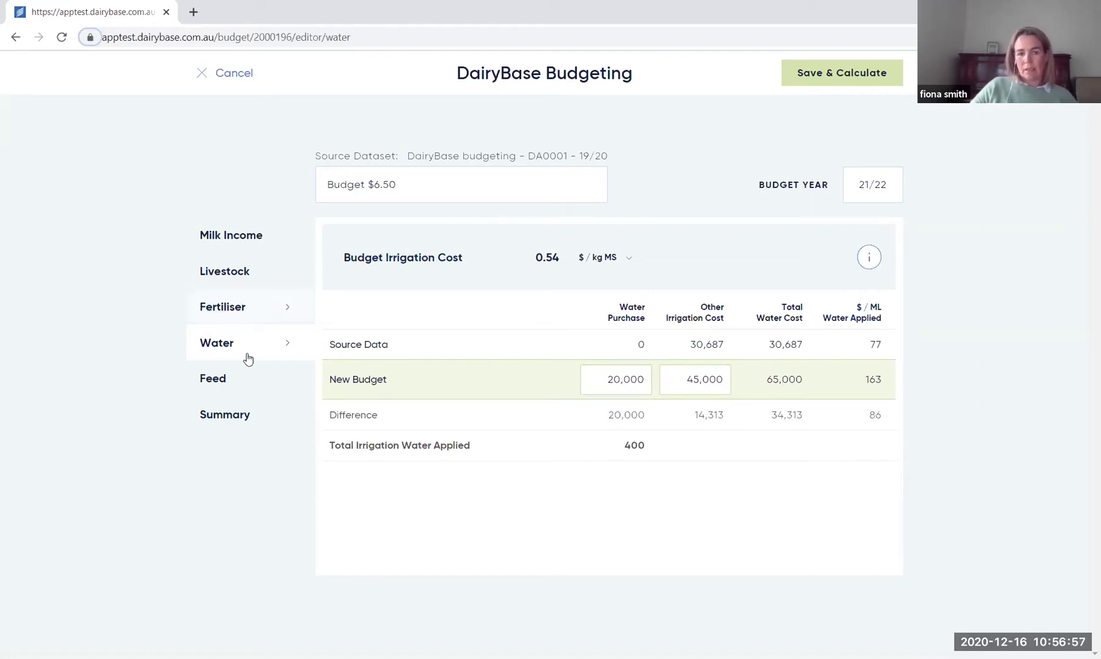
# Step: Open the Feed section and scroll down to the feed records
pyautogui.click(244, 376)
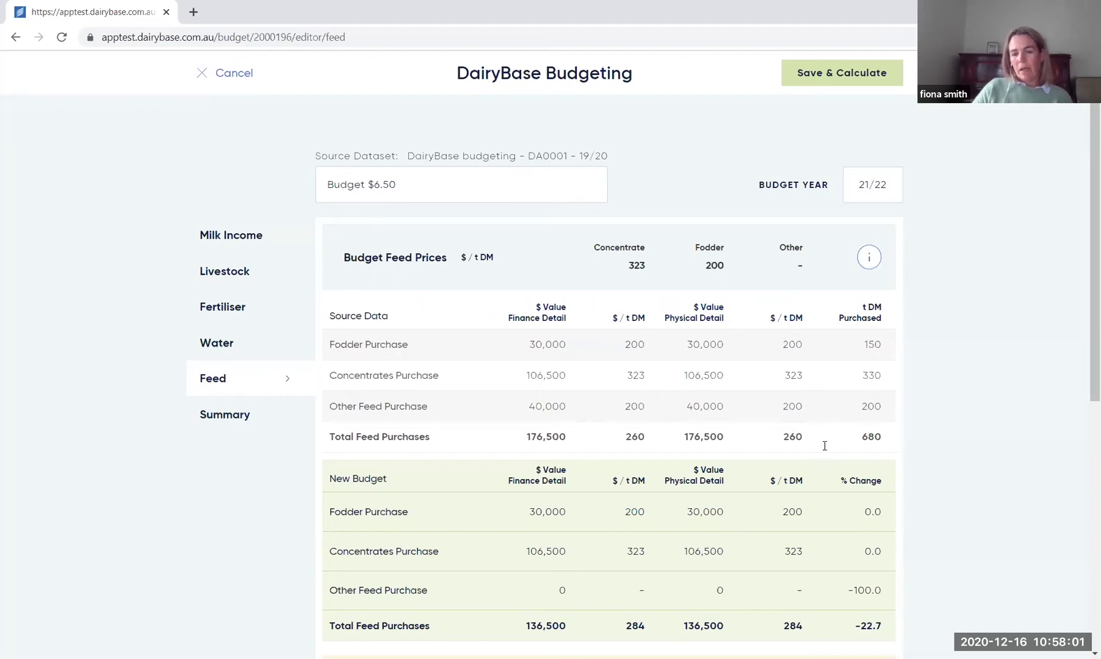
pyautogui.scroll(-3, 823, 459)
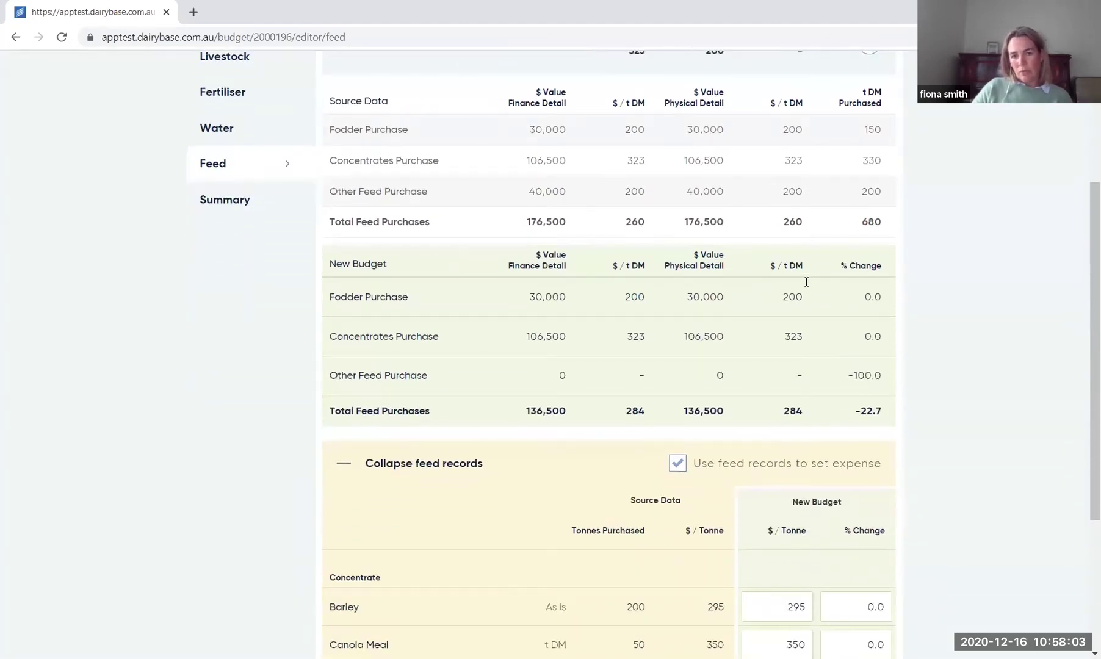
# Step: Untick 'Use feed records to set expense' and enter fodder 45,000 and concentrates 150,000
pyautogui.click(677, 464)
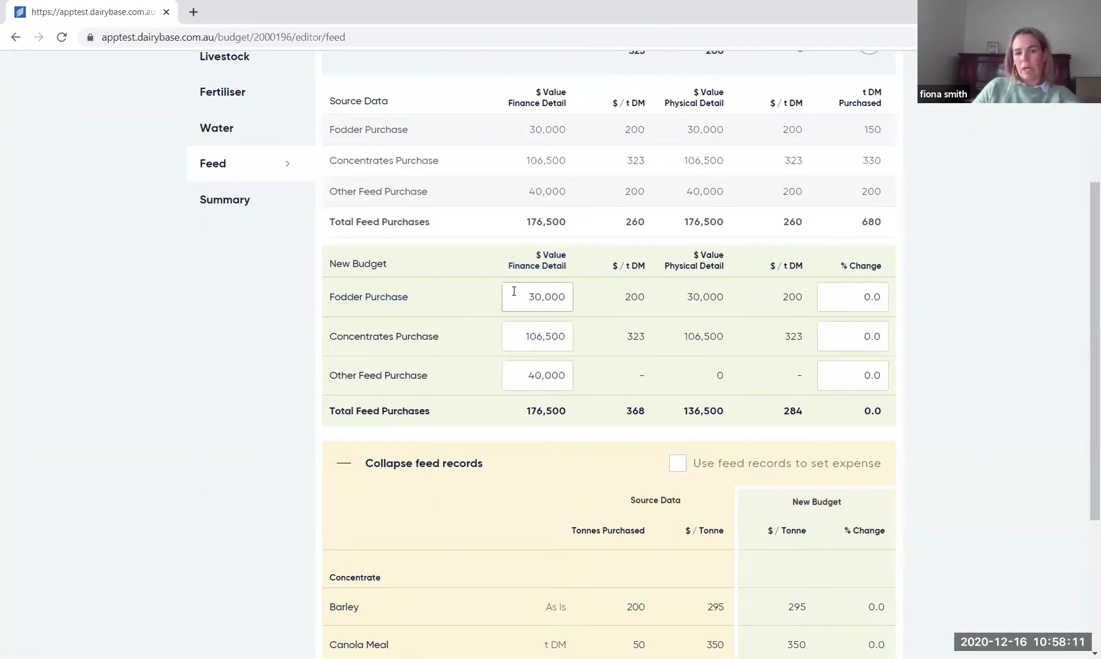
pyautogui.click(514, 299)
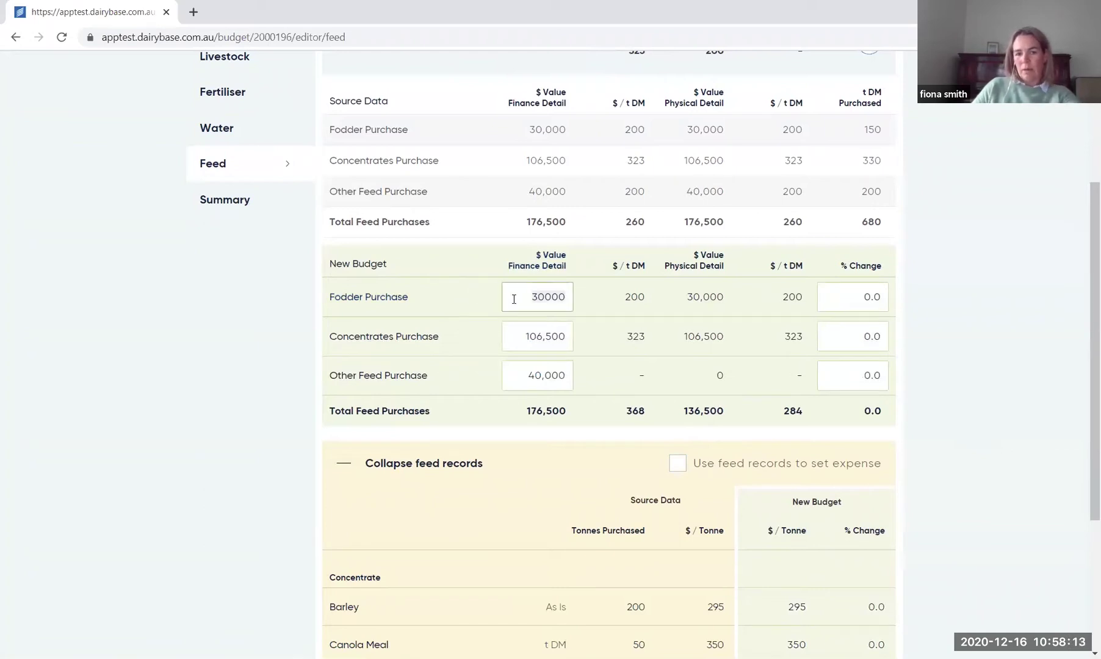
pyautogui.doubleClick(513, 299)
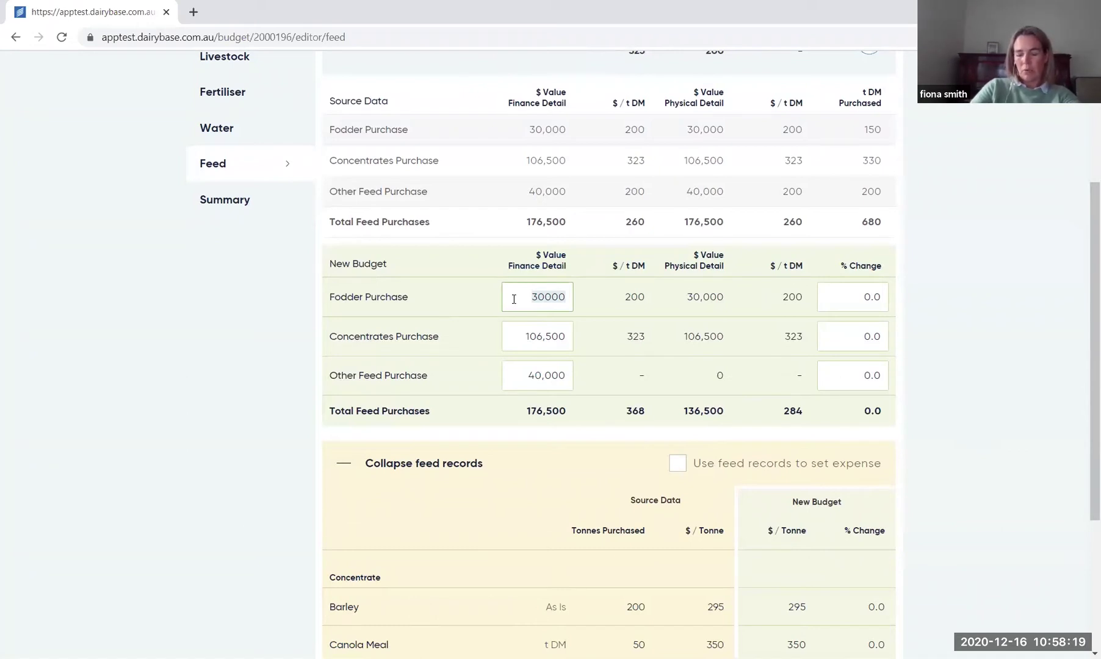
pyautogui.write('45000')
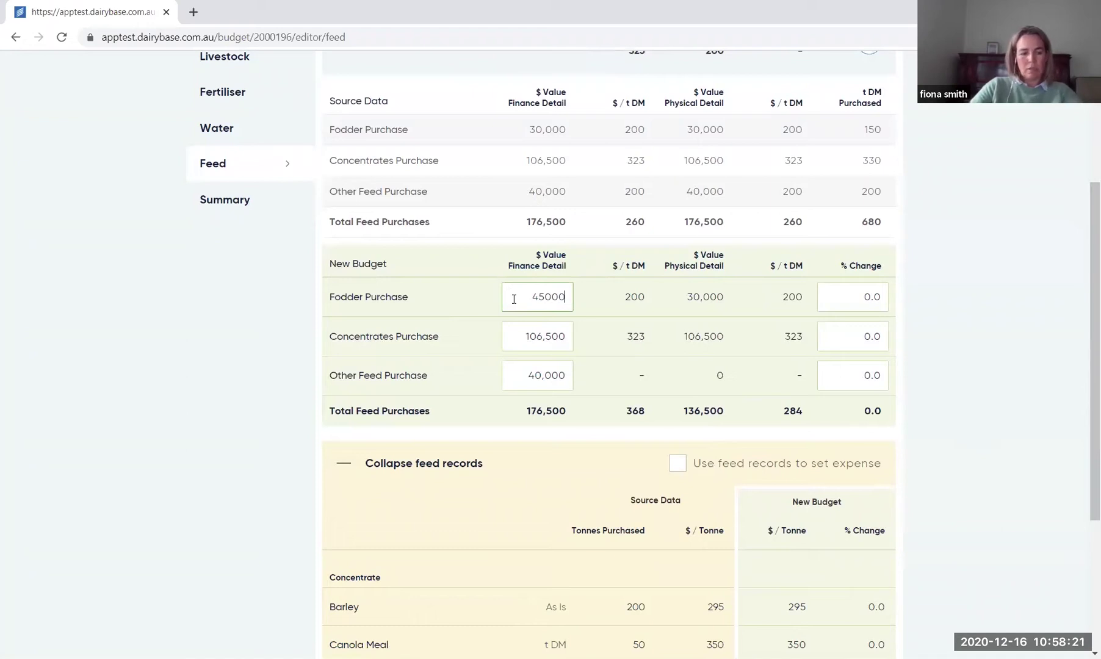
pyautogui.press('Tab')
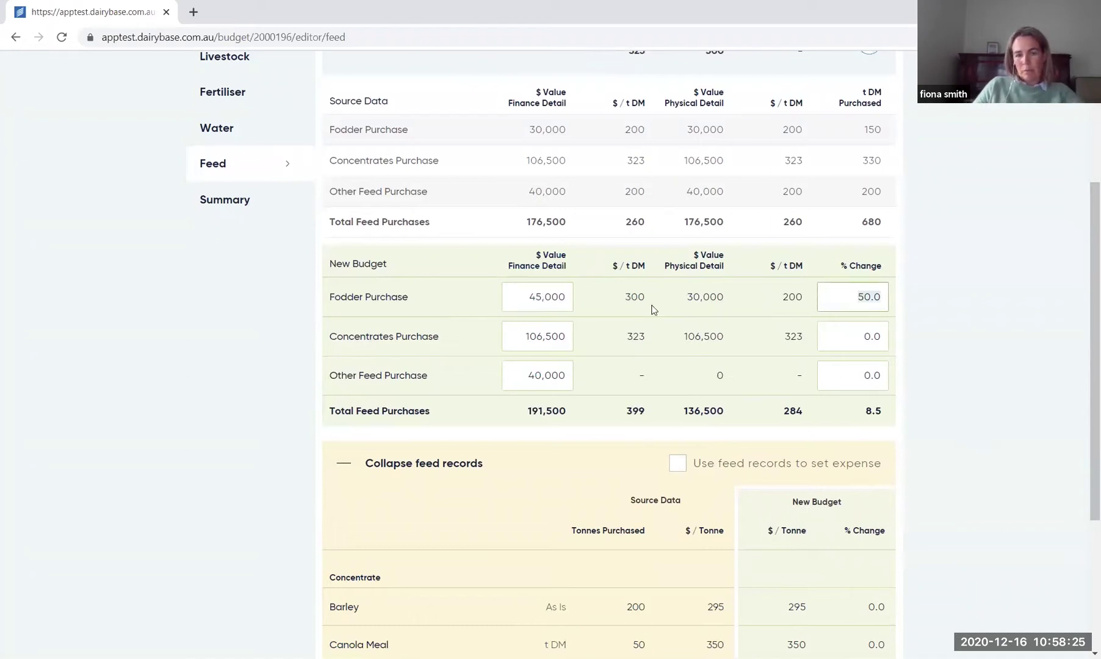
pyautogui.click(517, 338)
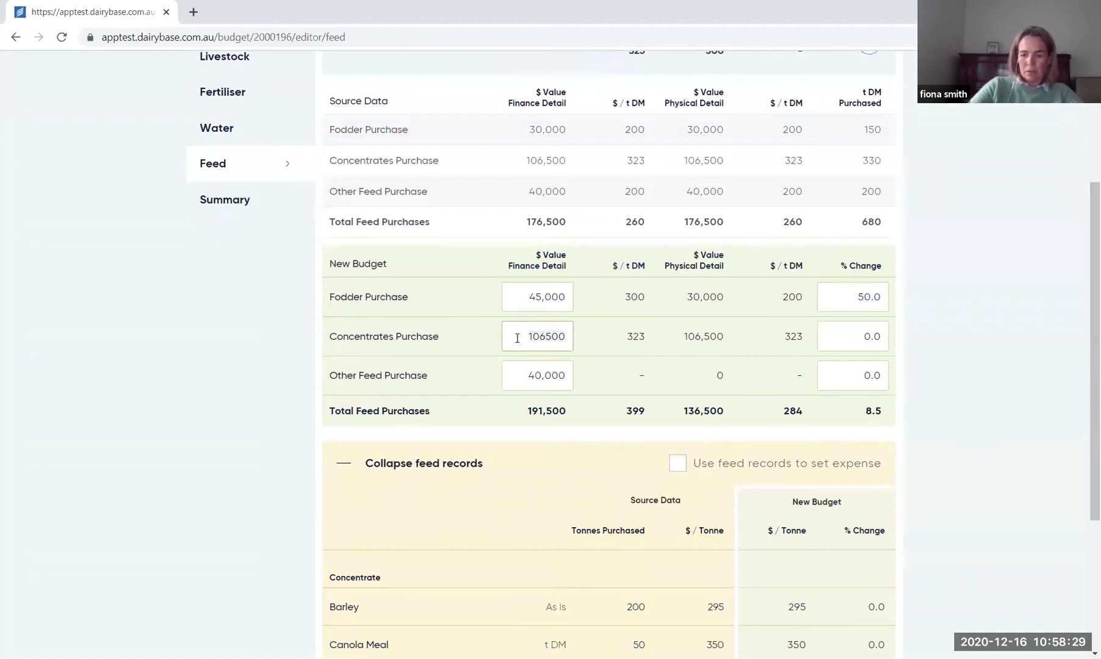
pyautogui.write('15000')
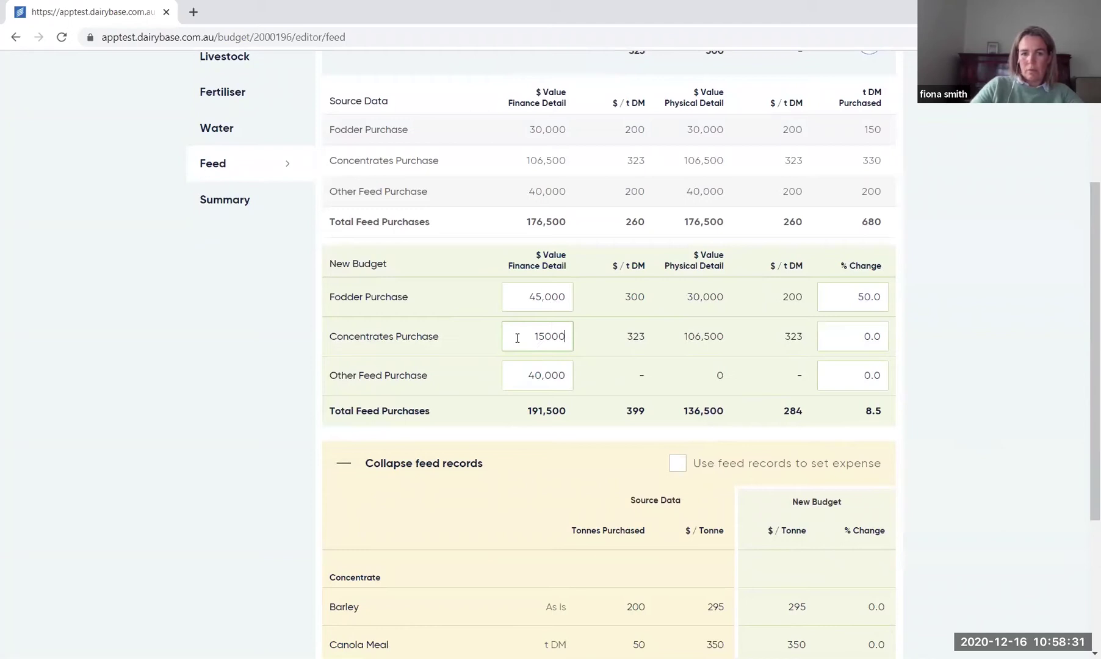
pyautogui.write('0')
pyautogui.press('Tab')
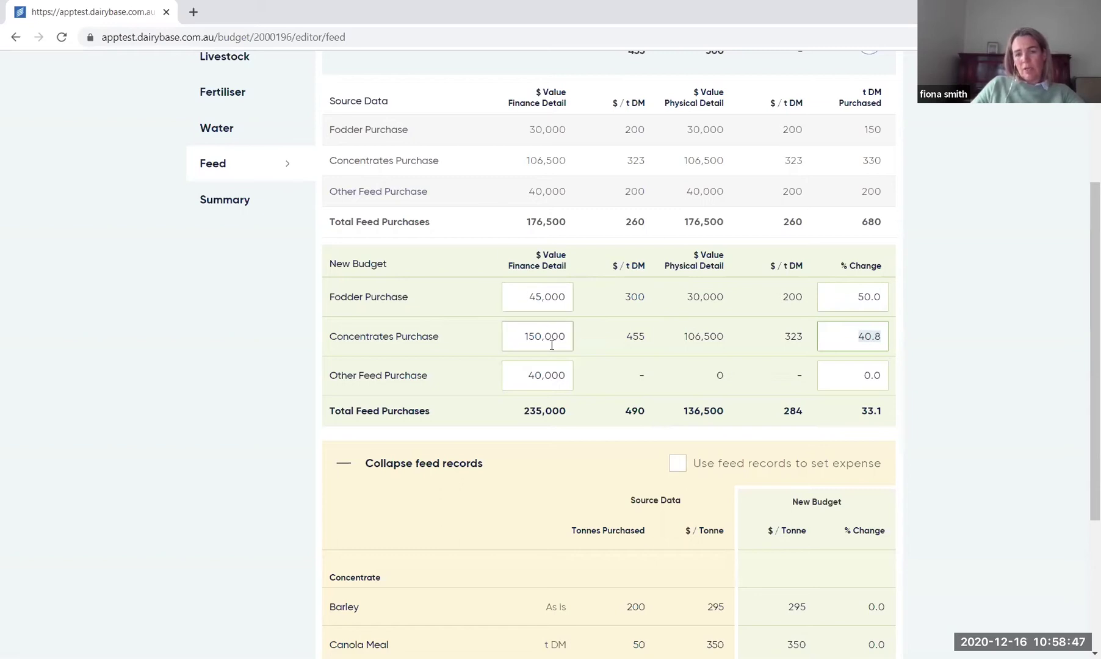
# Step: Re-tick 'Use feed records to set expense' and price Barley 350, Canola Meal 480, Wheat 400 per tonne
pyautogui.click(676, 467)
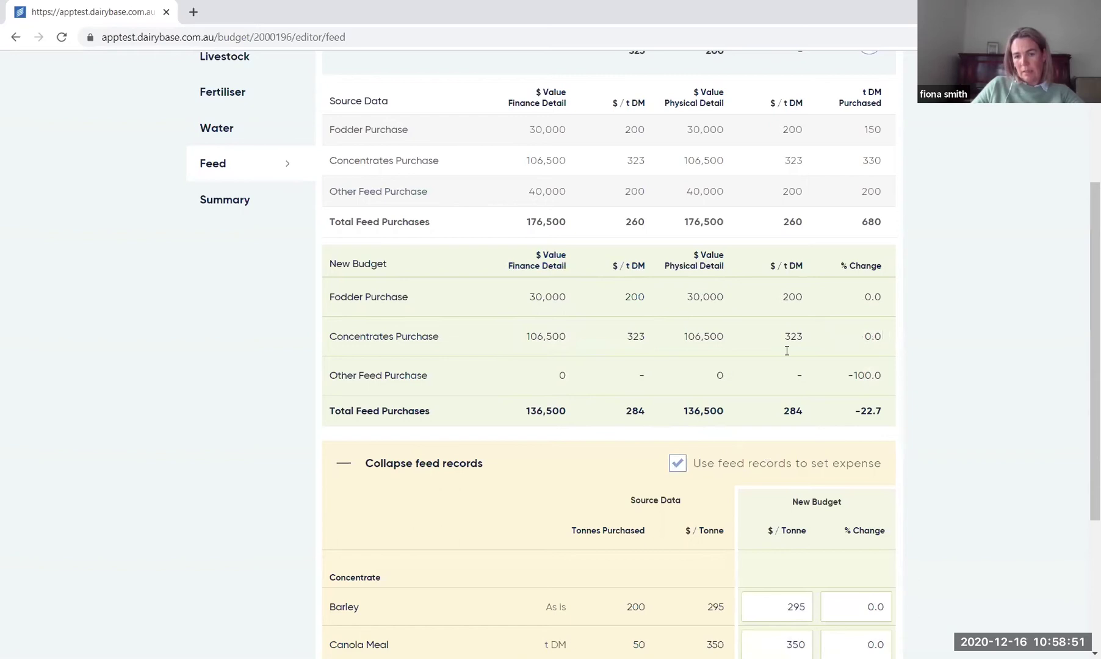
pyautogui.scroll(-4, 786, 354)
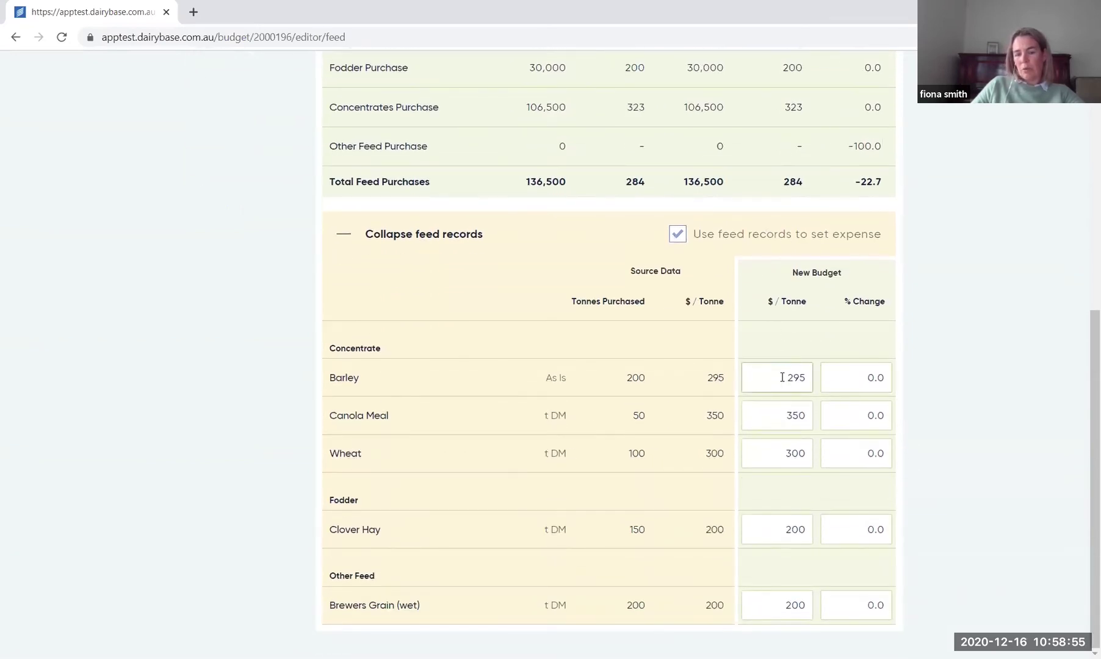
pyautogui.doubleClick(781, 377)
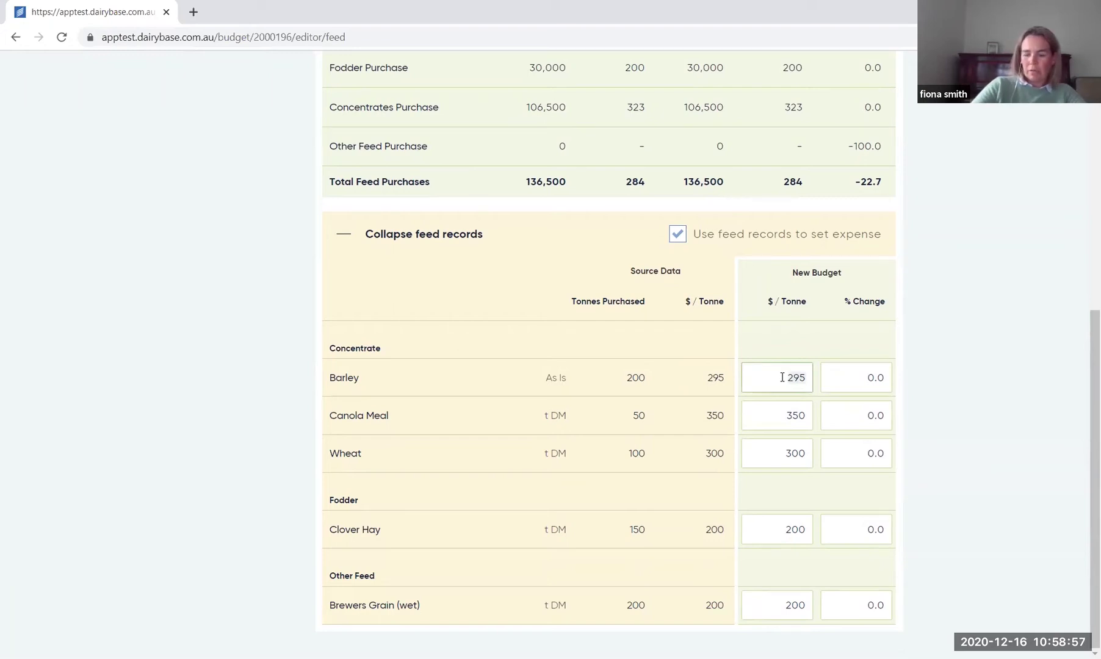
pyautogui.write('350')
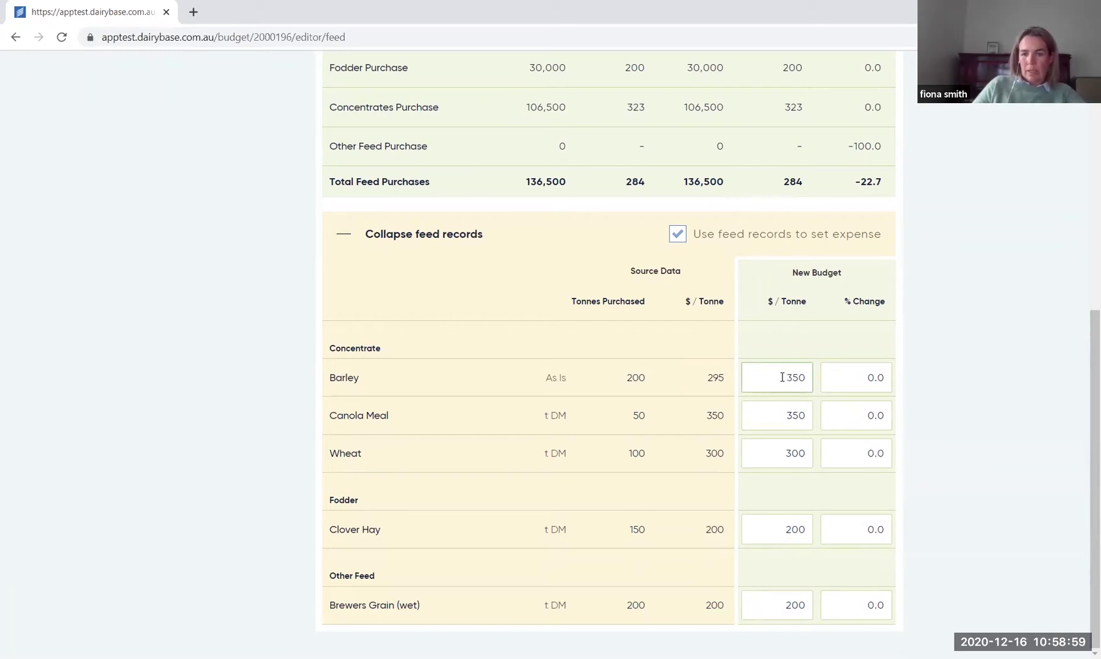
pyautogui.doubleClick(780, 419)
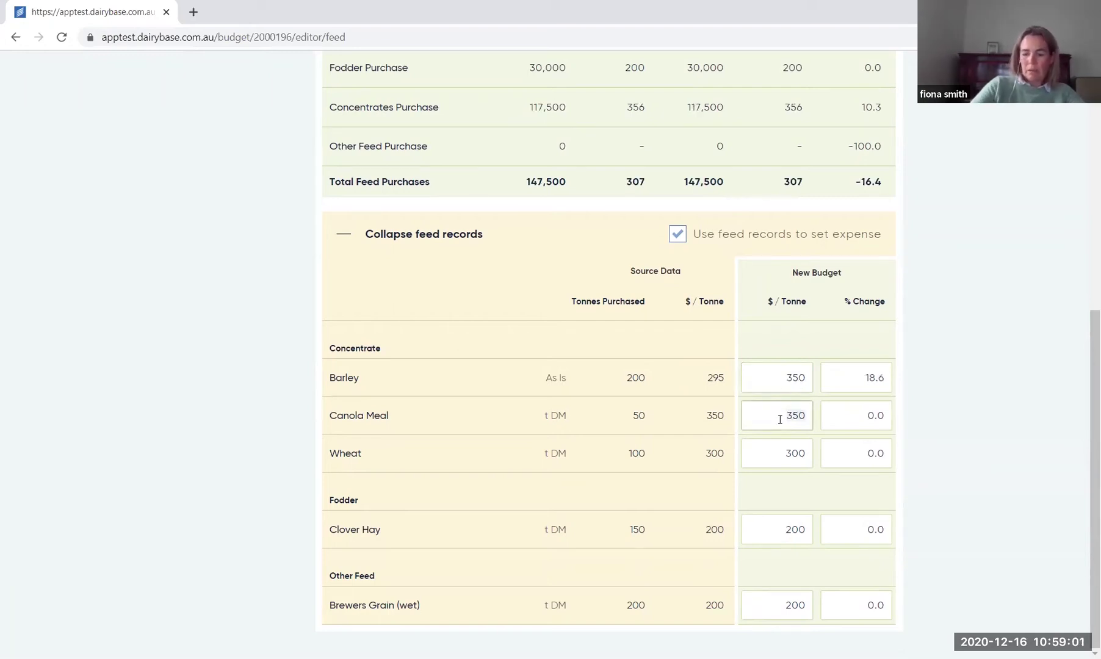
pyautogui.write('480')
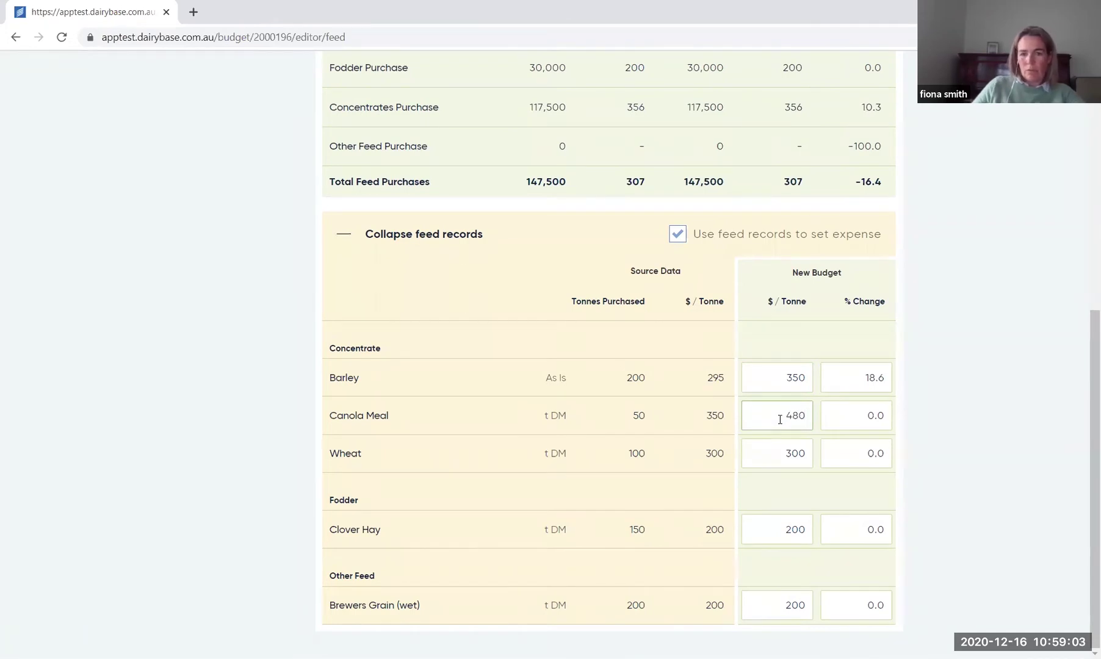
pyautogui.doubleClick(775, 455)
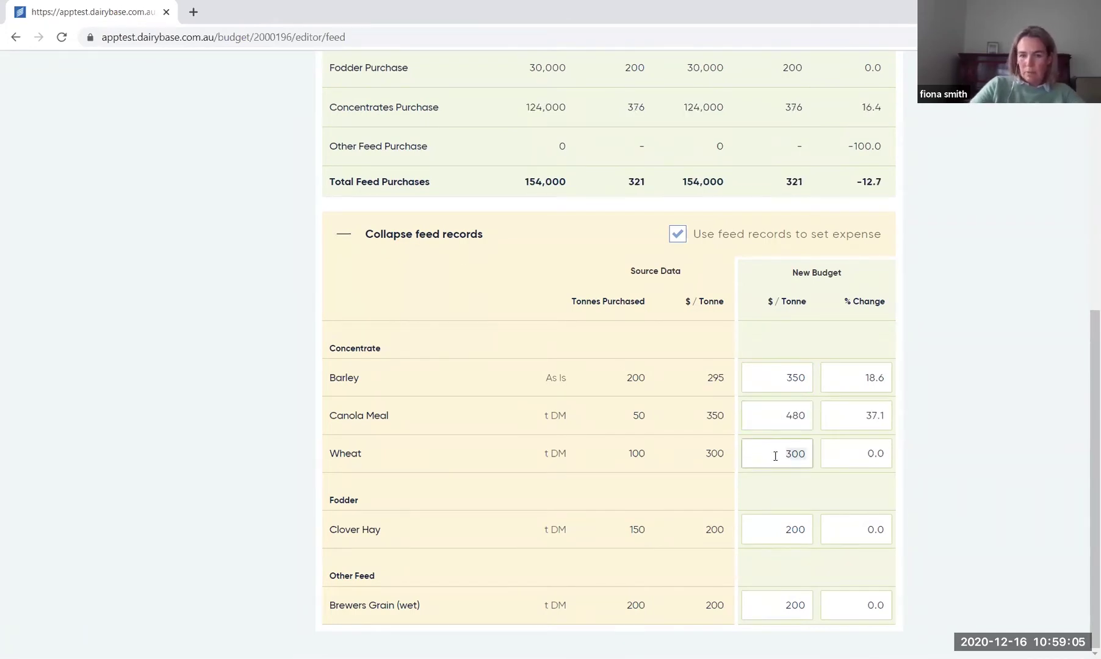
pyautogui.write('400')
# Step: Price Clover Hay at 220 and Brewers Grain at 250 per tonne, then return to the top
pyautogui.doubleClick(763, 534)
pyautogui.write('220')
pyautogui.click(940, 445)
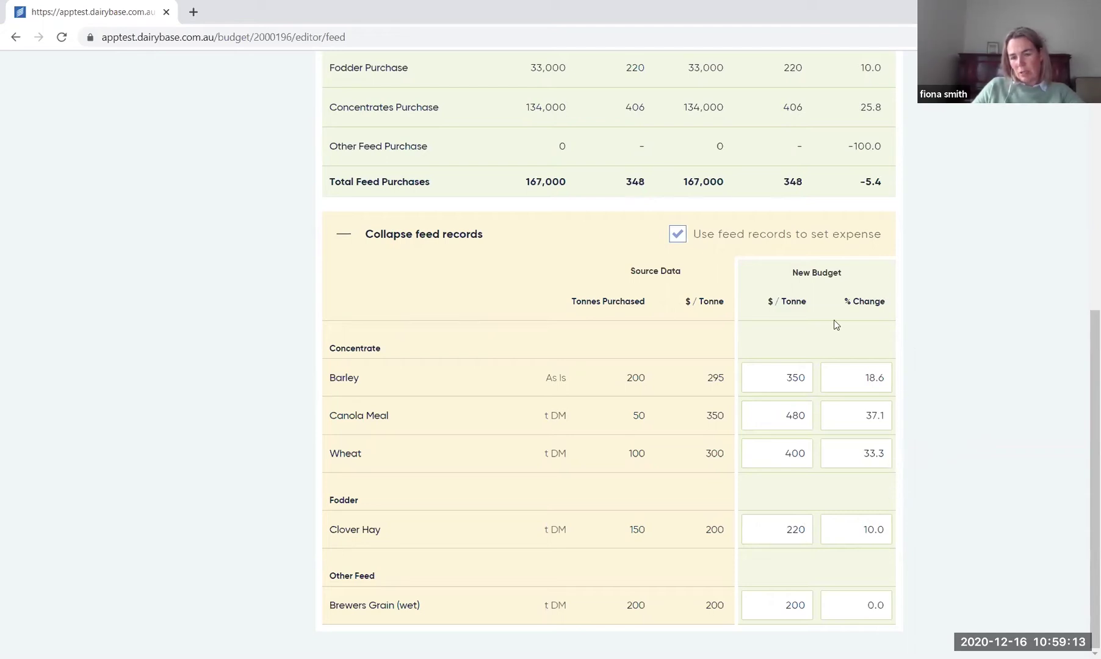
pyautogui.doubleClick(769, 610)
pyautogui.write('250')
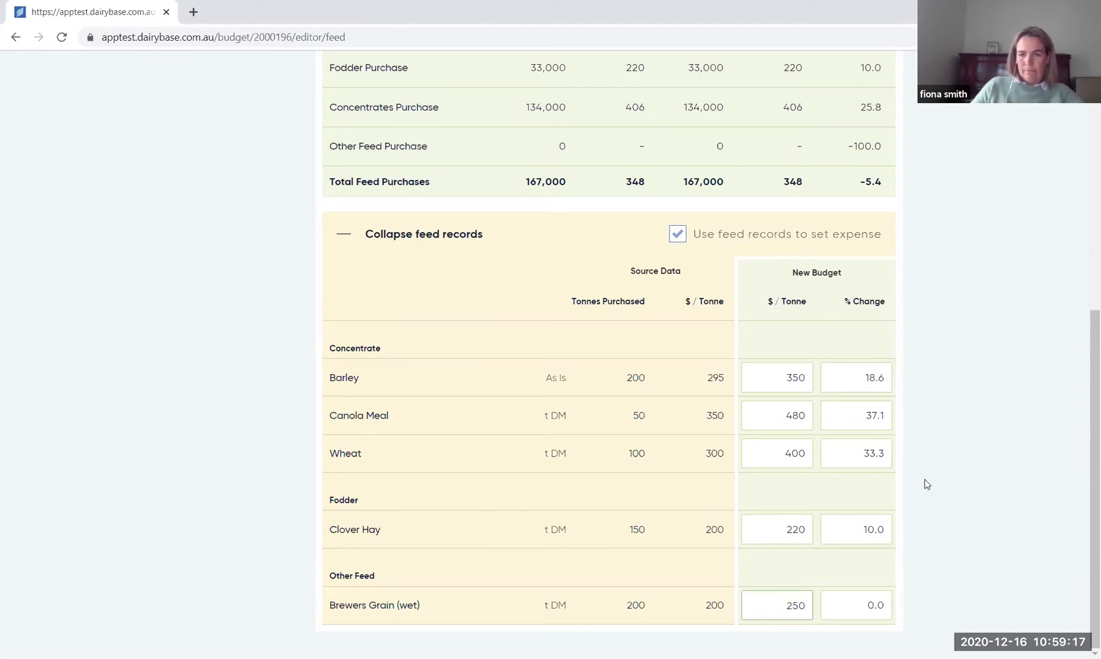
pyautogui.click(955, 435)
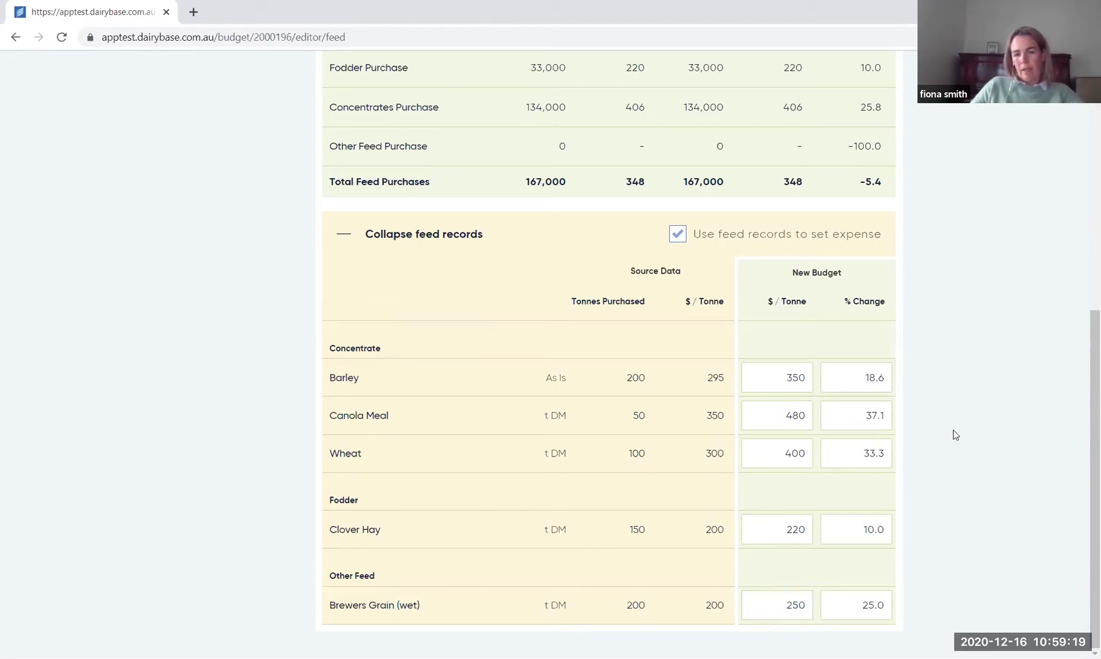
pyautogui.scroll(1, 955, 434)
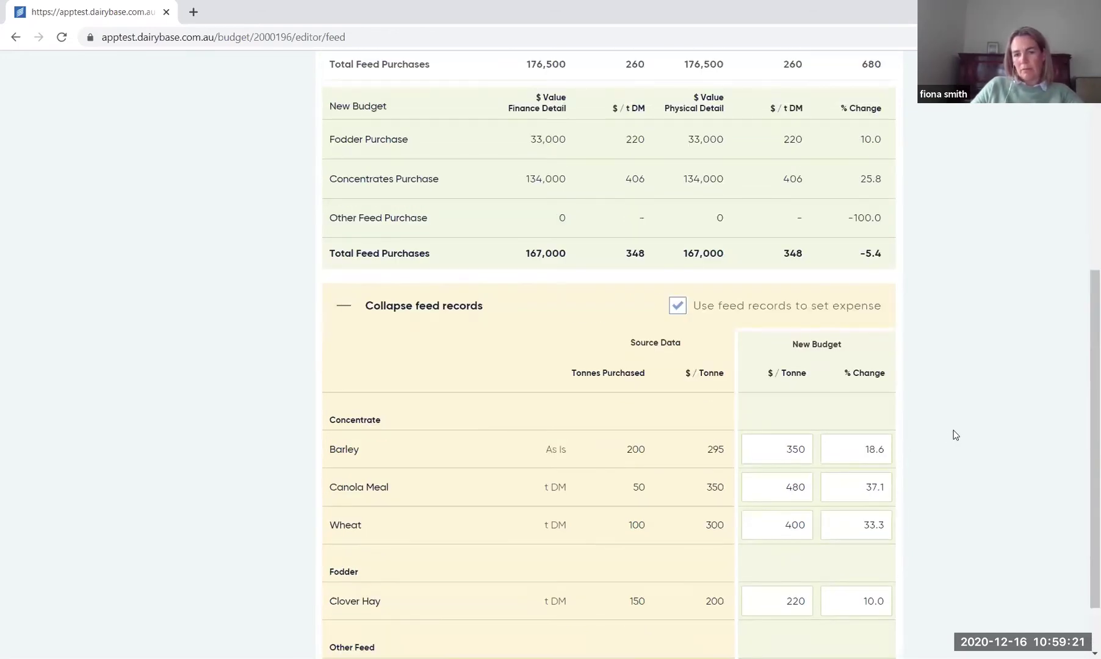
pyautogui.scroll(3, 955, 434)
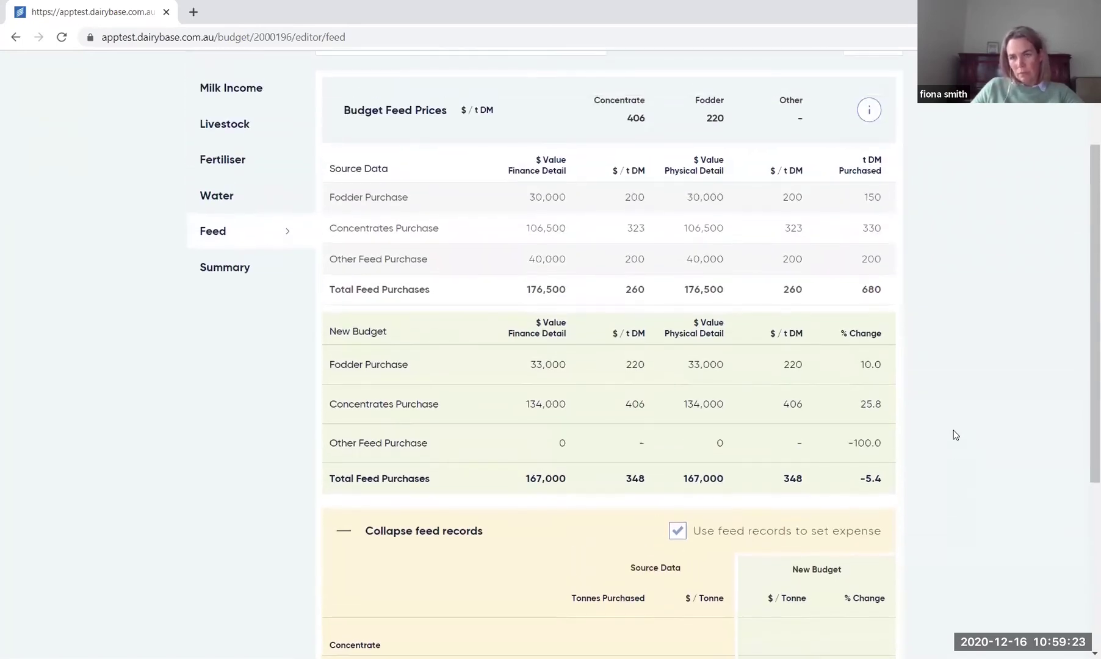
pyautogui.scroll(2, 955, 435)
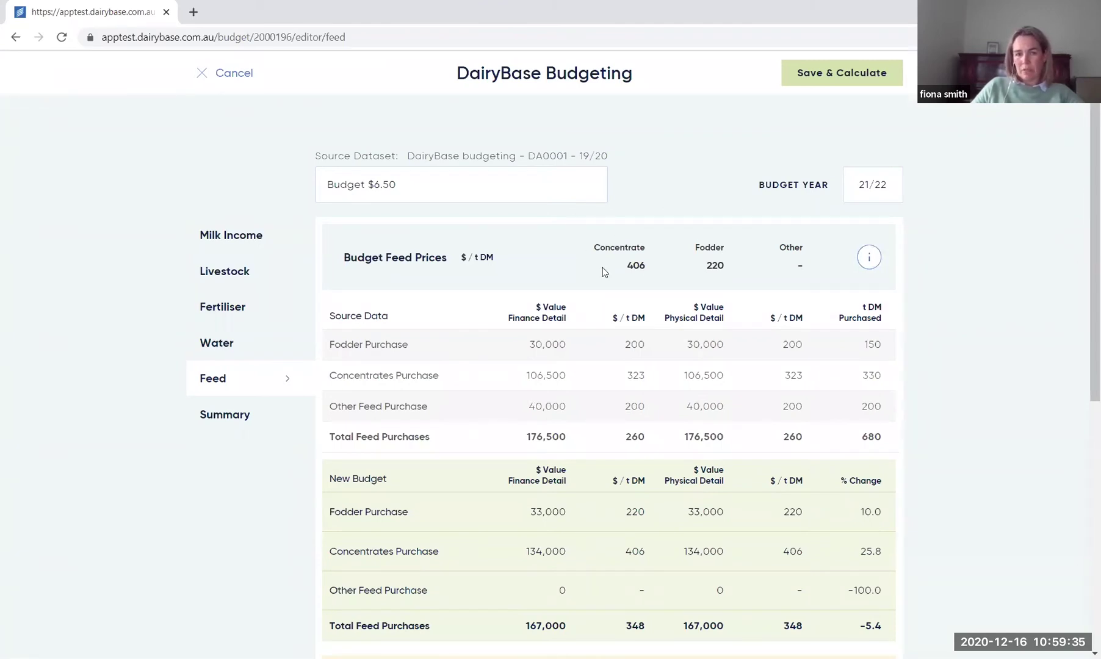
# Step: Read the budget feed prices explanation, then close it to return to the feed price tables
pyautogui.click(869, 261)
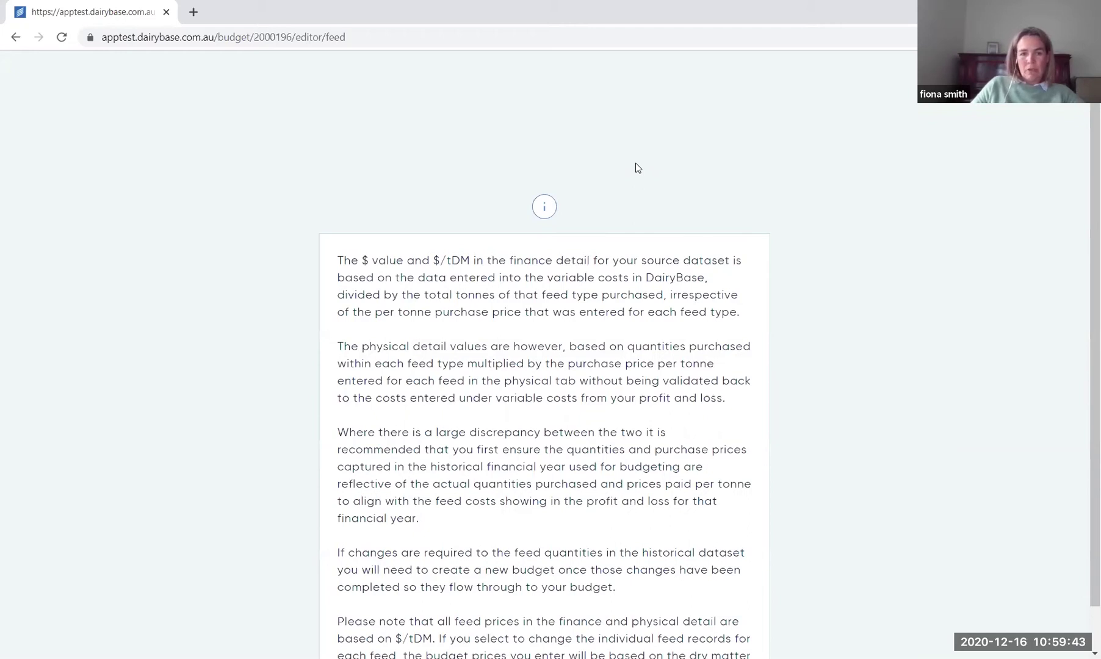
pyautogui.scroll(-1, 636, 168)
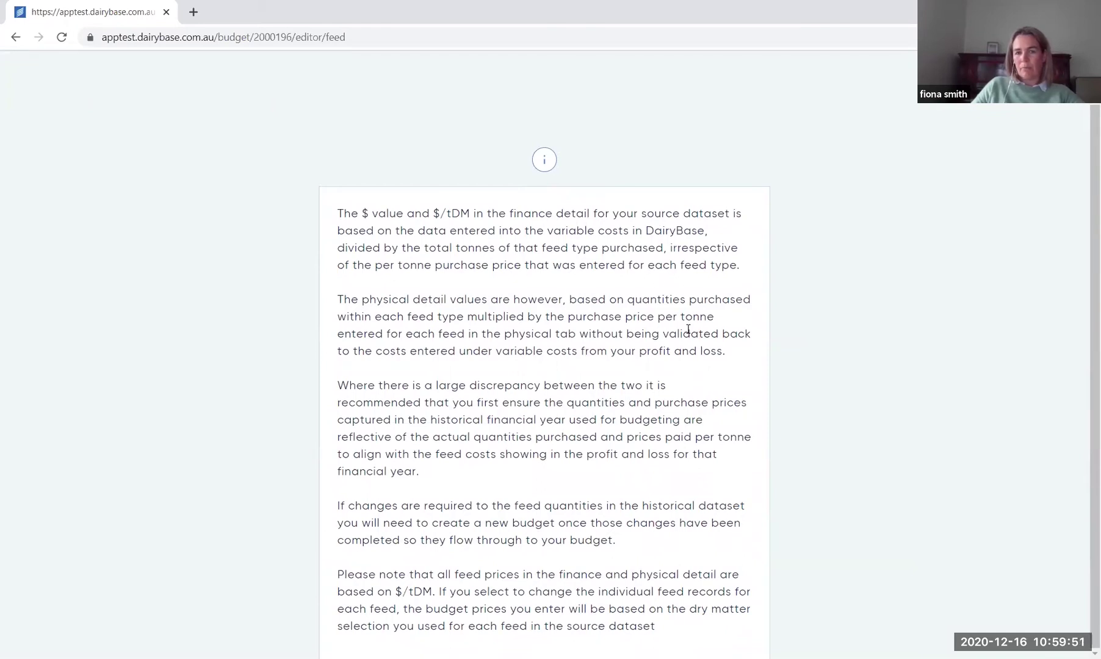
pyautogui.scroll(1, 695, 330)
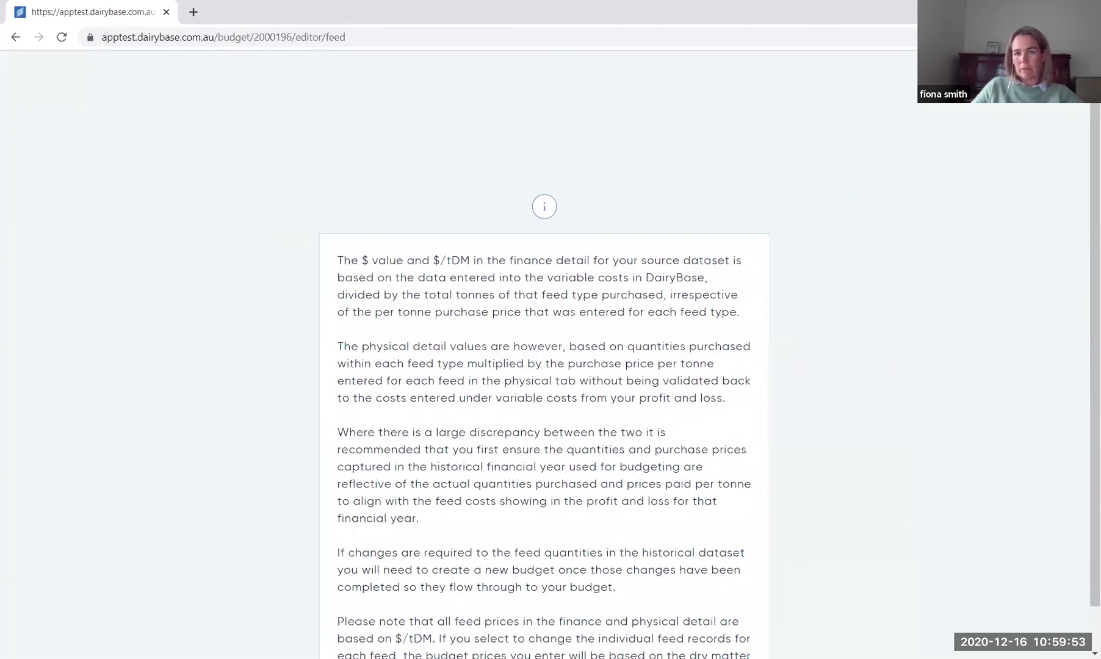
pyautogui.press('Escape')
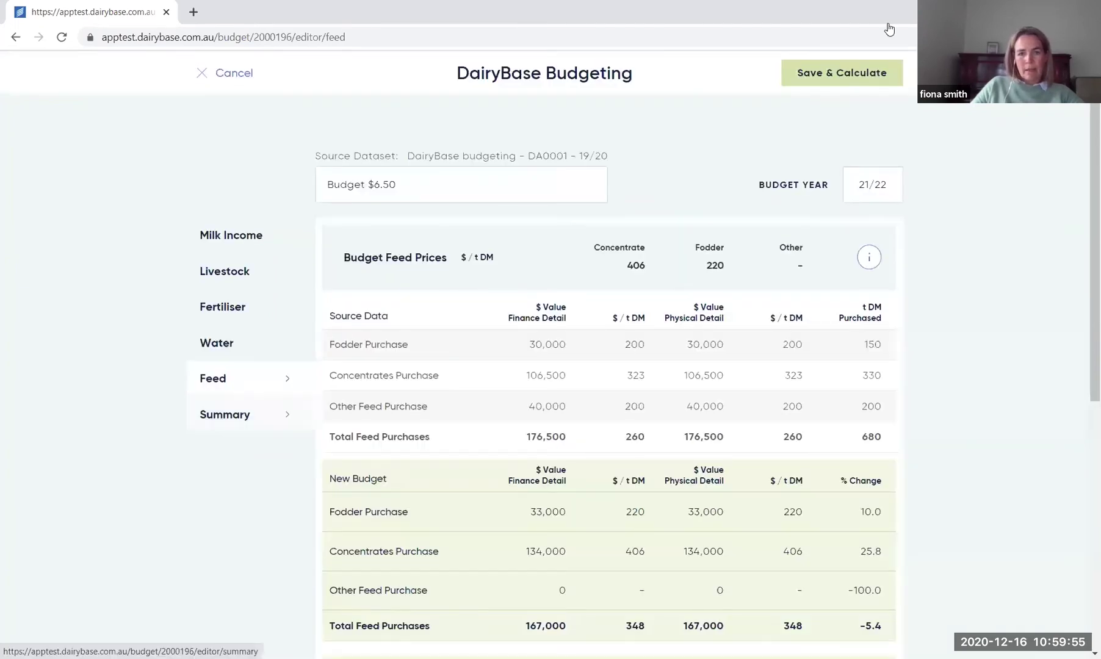
# Step: Open the budget Summary and review the Farm Operating Cash Surplus of 343,437, up 57.3%
pyautogui.press('Return')
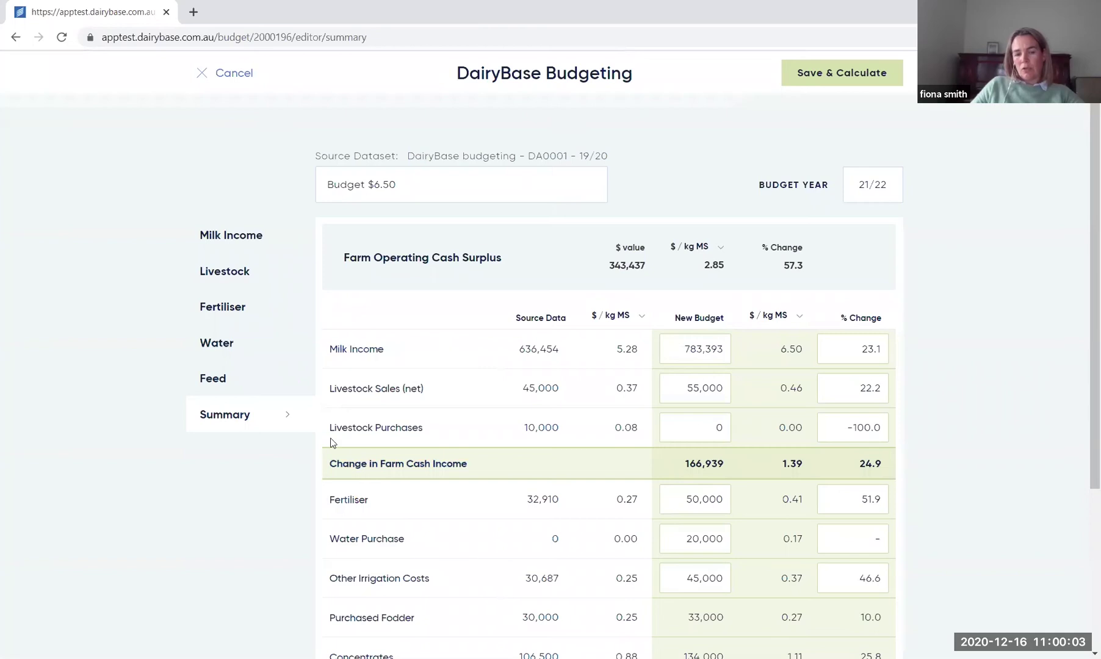
pyautogui.scroll(-3, 355, 328)
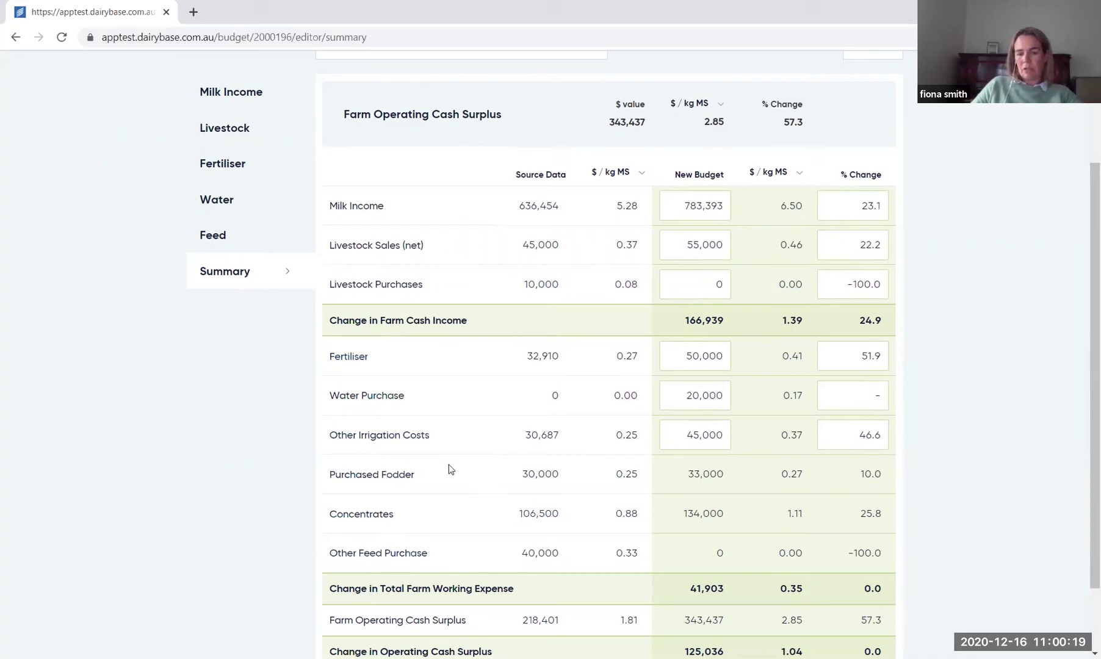
pyautogui.scroll(-1, 449, 465)
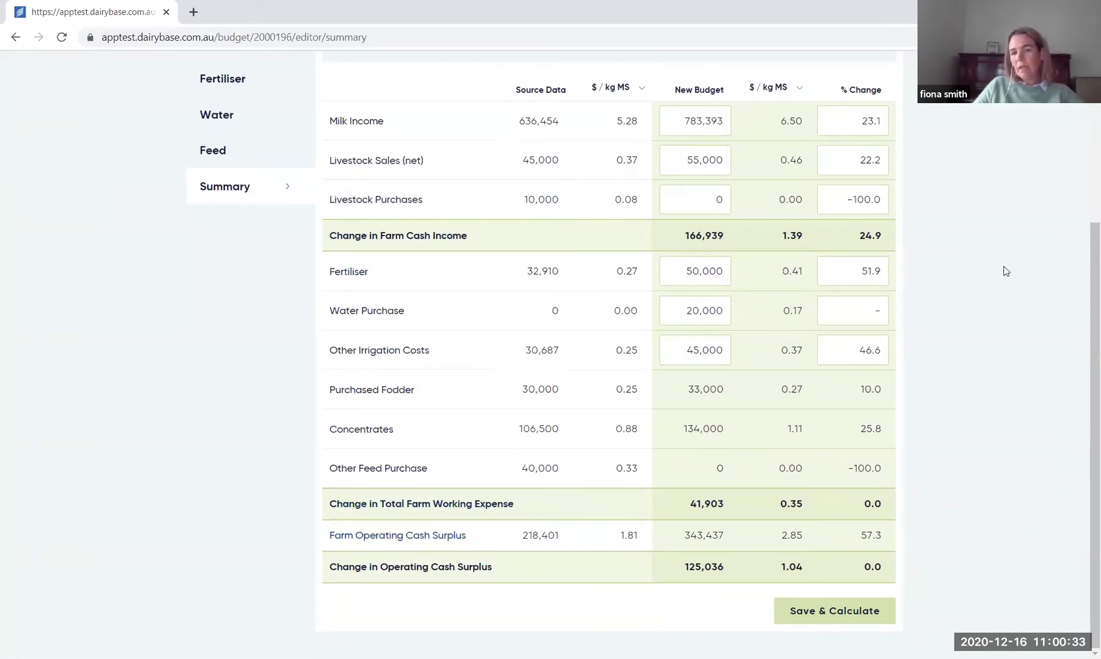
pyautogui.scroll(3, 1006, 270)
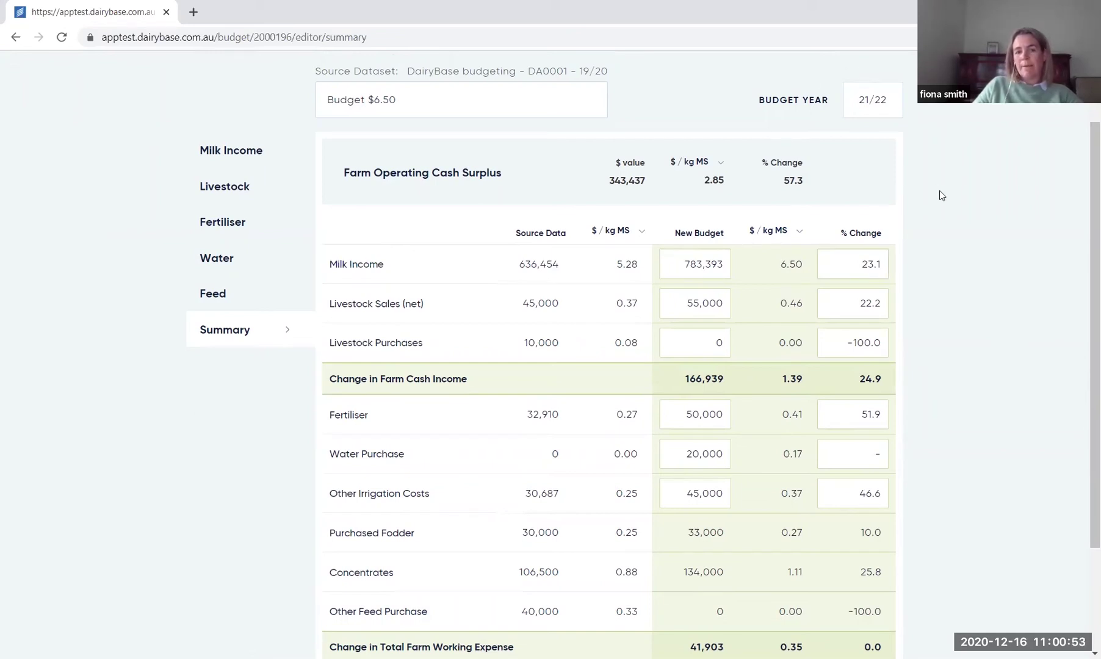
pyautogui.scroll(-3, 939, 190)
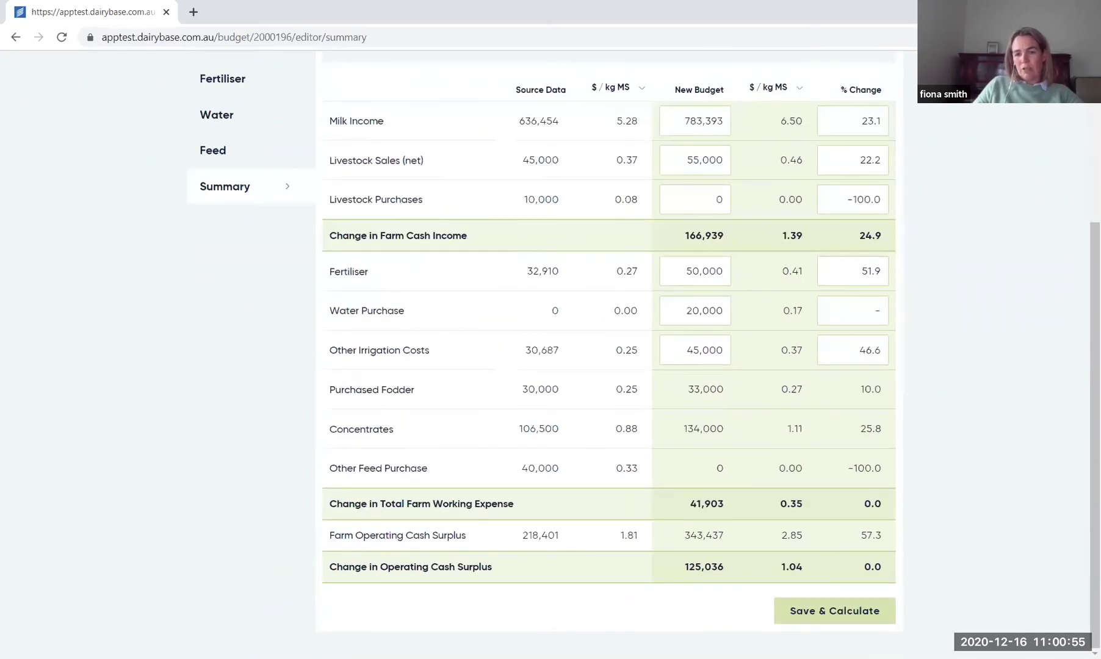
# Step: Save and recalculate Budget $6.50, load its summary and switch per-unit figures to cpl
pyautogui.click(838, 612)
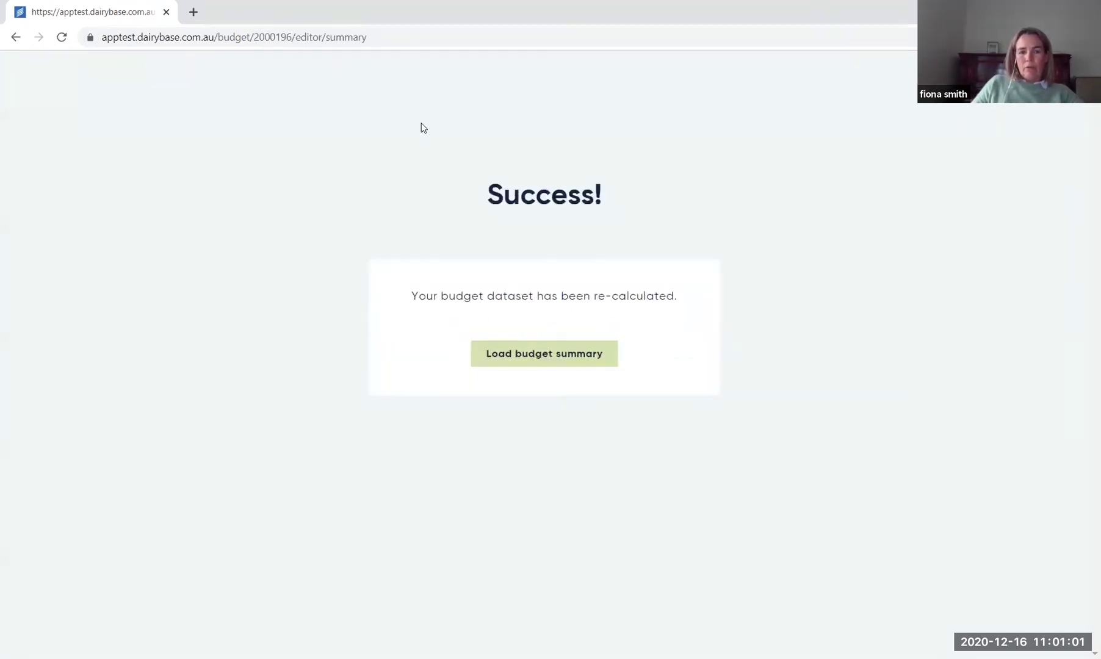
pyautogui.click(546, 352)
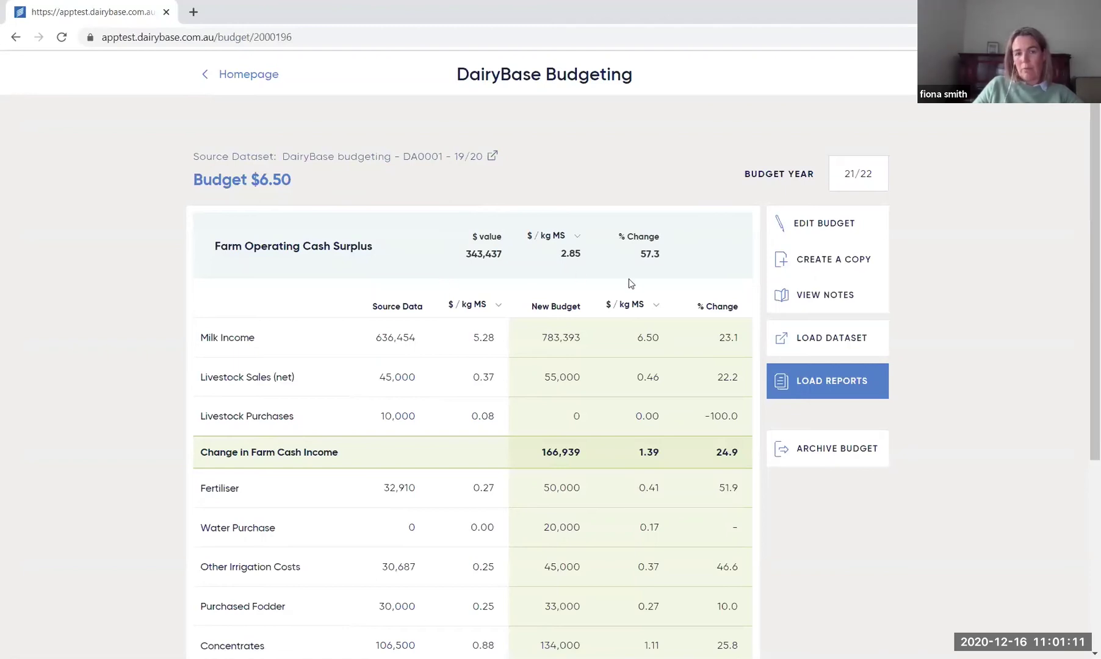
pyautogui.click(579, 241)
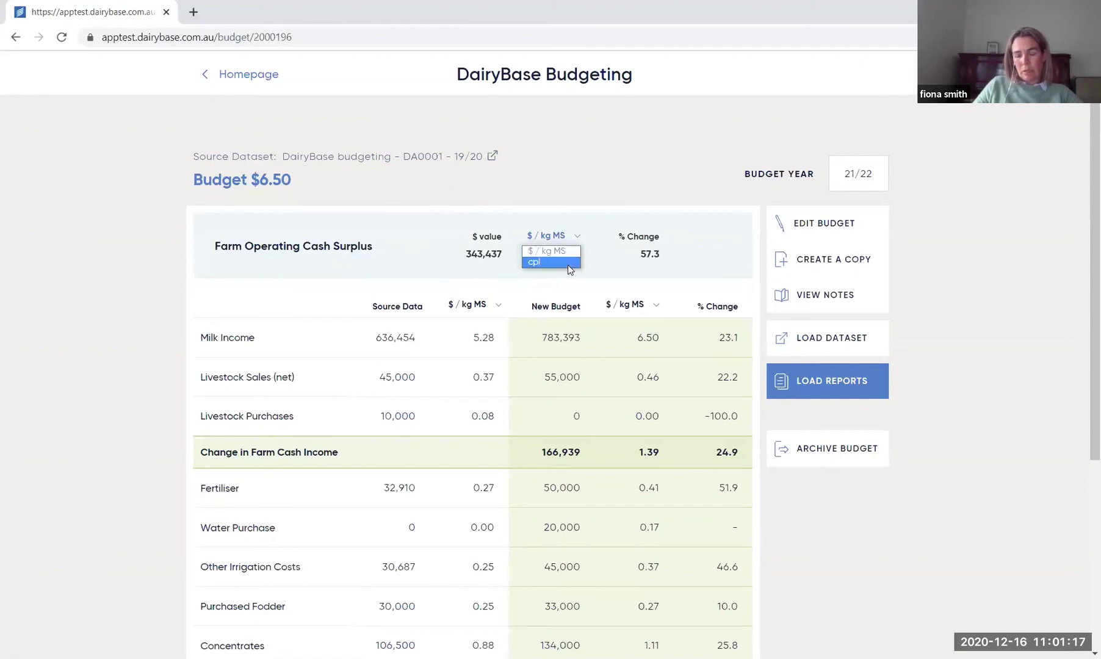
pyautogui.click(569, 264)
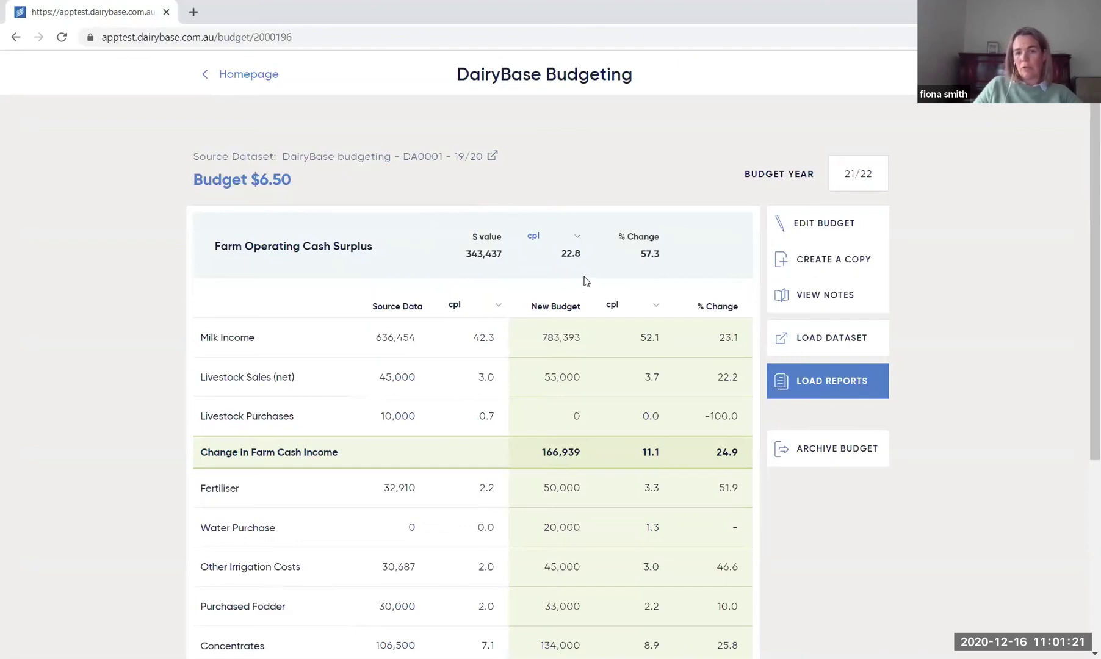
pyautogui.scroll(-3, 627, 497)
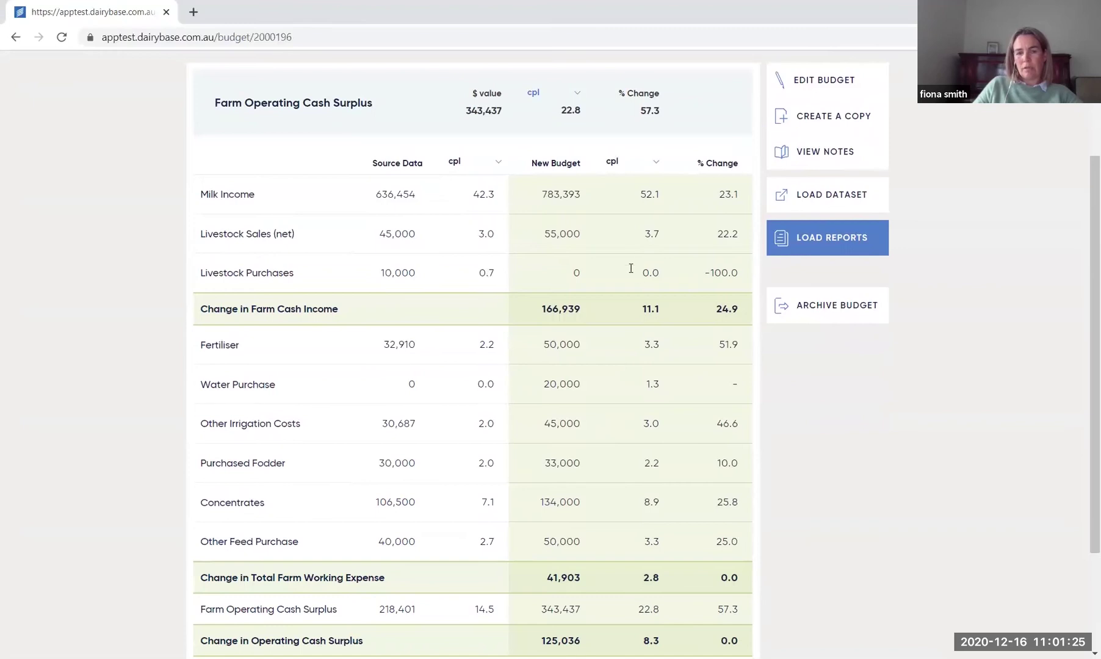
pyautogui.scroll(3, 847, 154)
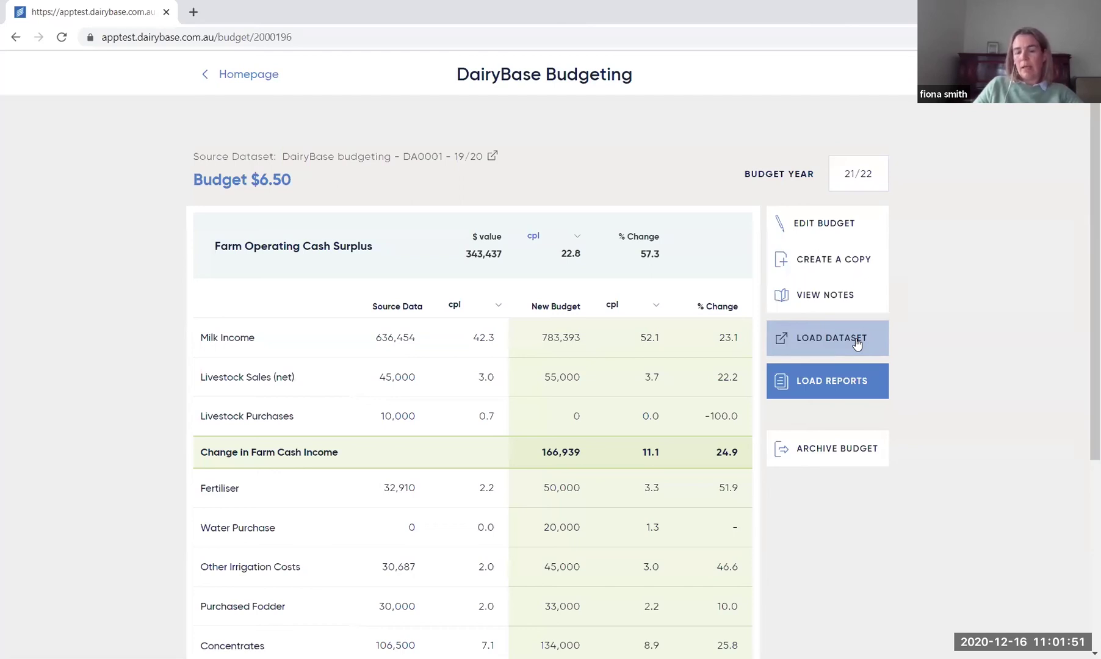
# Step: Start a Comparison Report for 19/20 DairyBase budgeting and 21/22 Budget $6.50, then open its filters
pyautogui.click(857, 382)
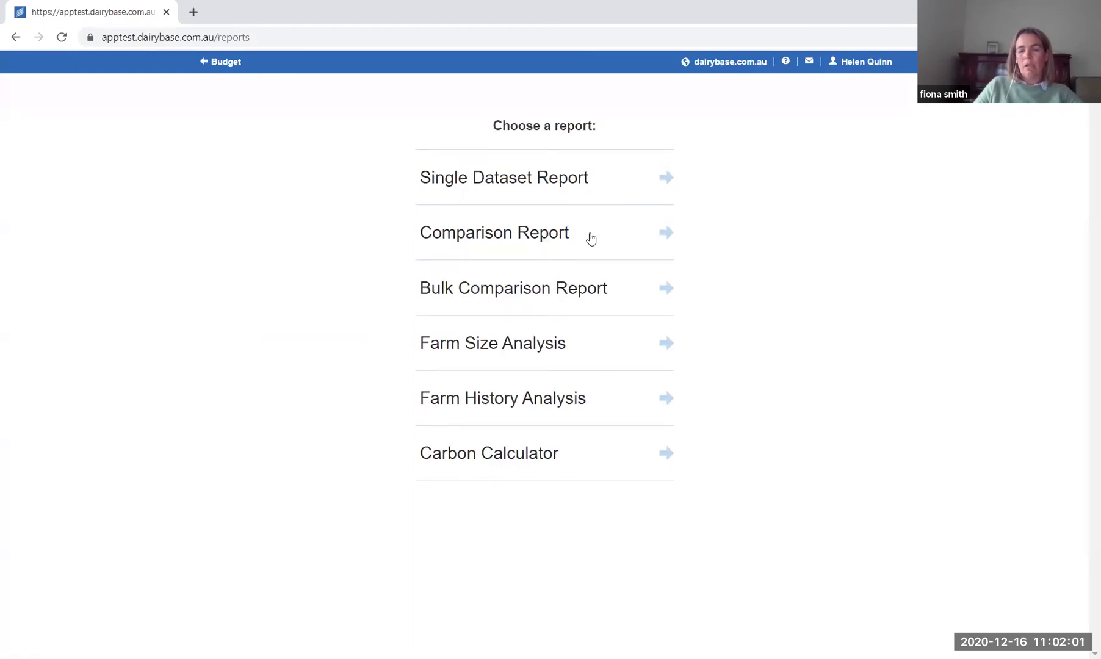
pyautogui.click(457, 236)
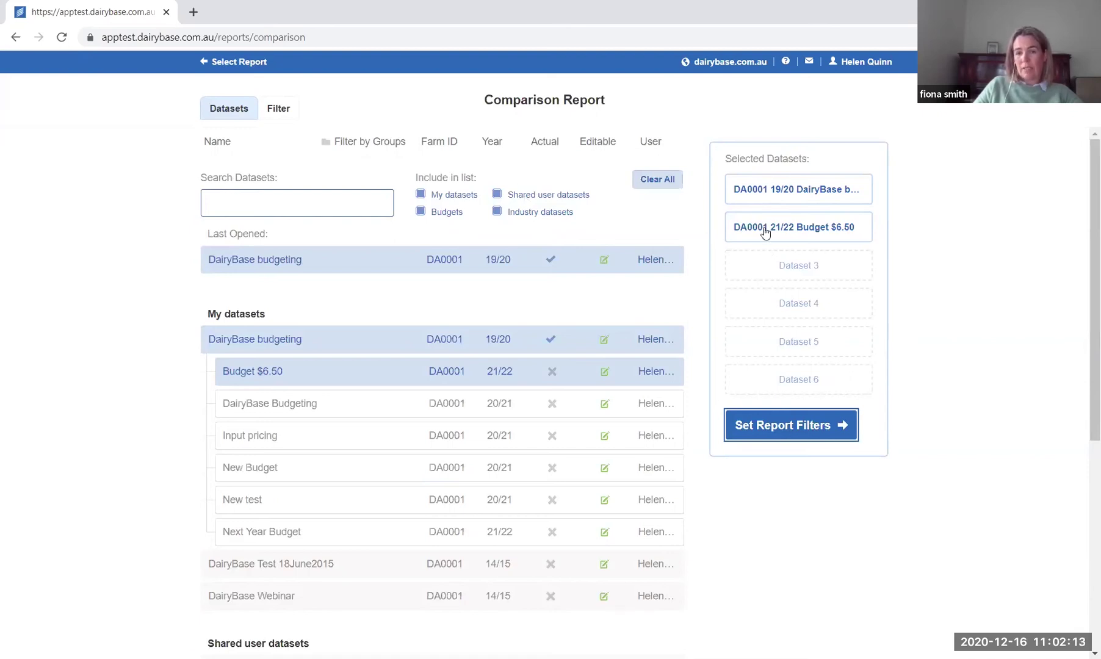
pyautogui.click(791, 425)
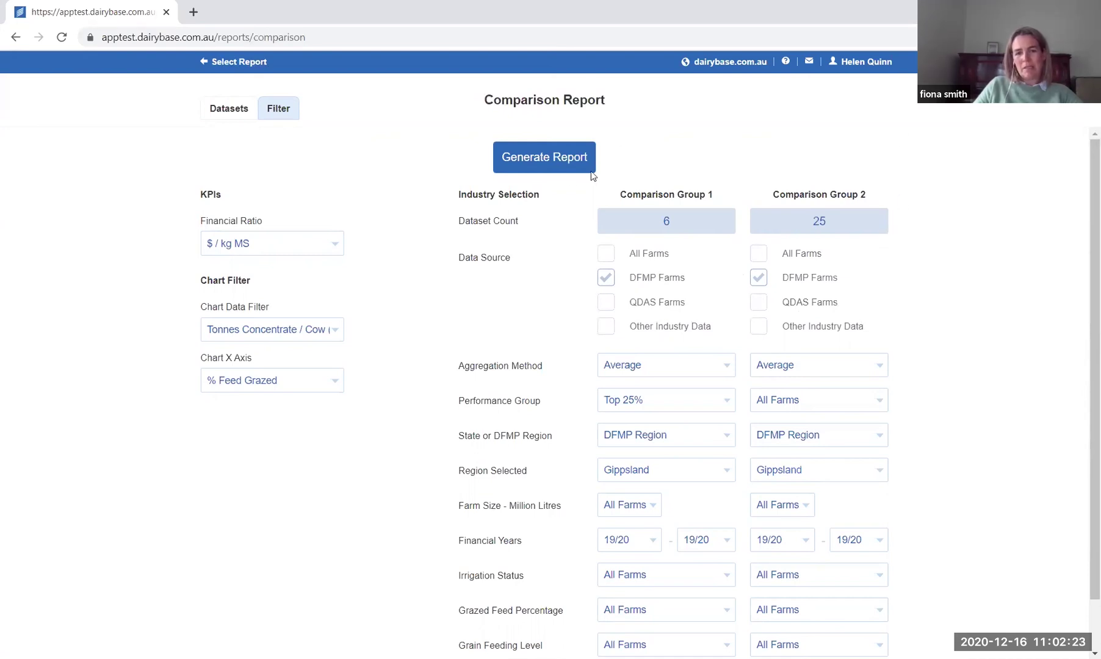
# Step: Generate the report against Gippsland Top 25% and All Data, then view the Cash, Profit and Wealth tables
pyautogui.click(570, 168)
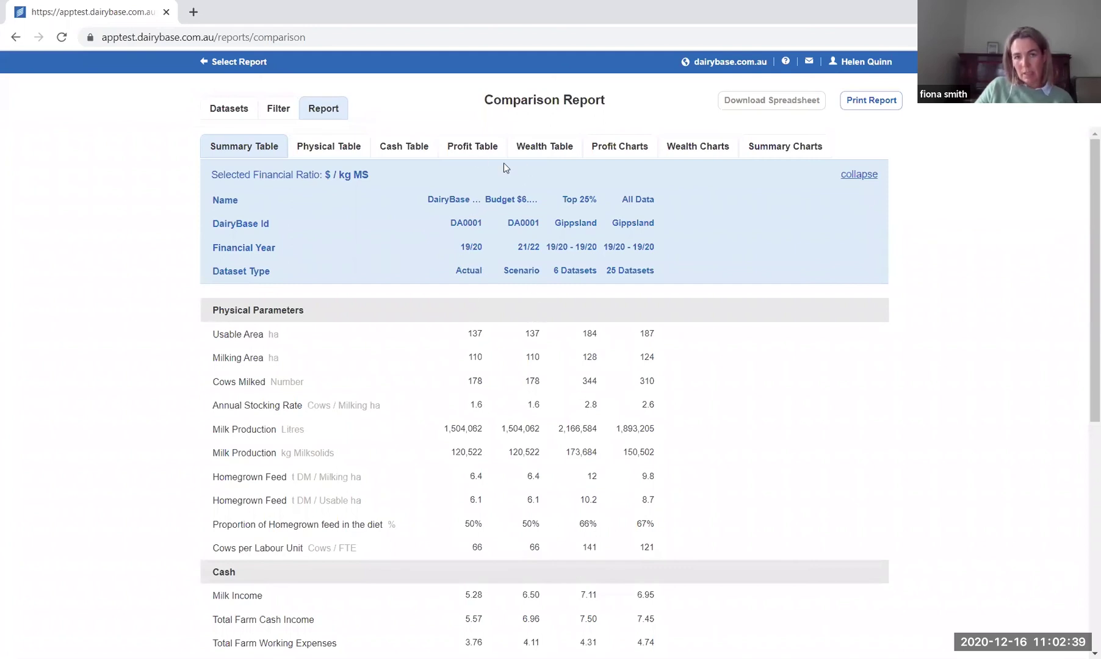
pyautogui.click(405, 148)
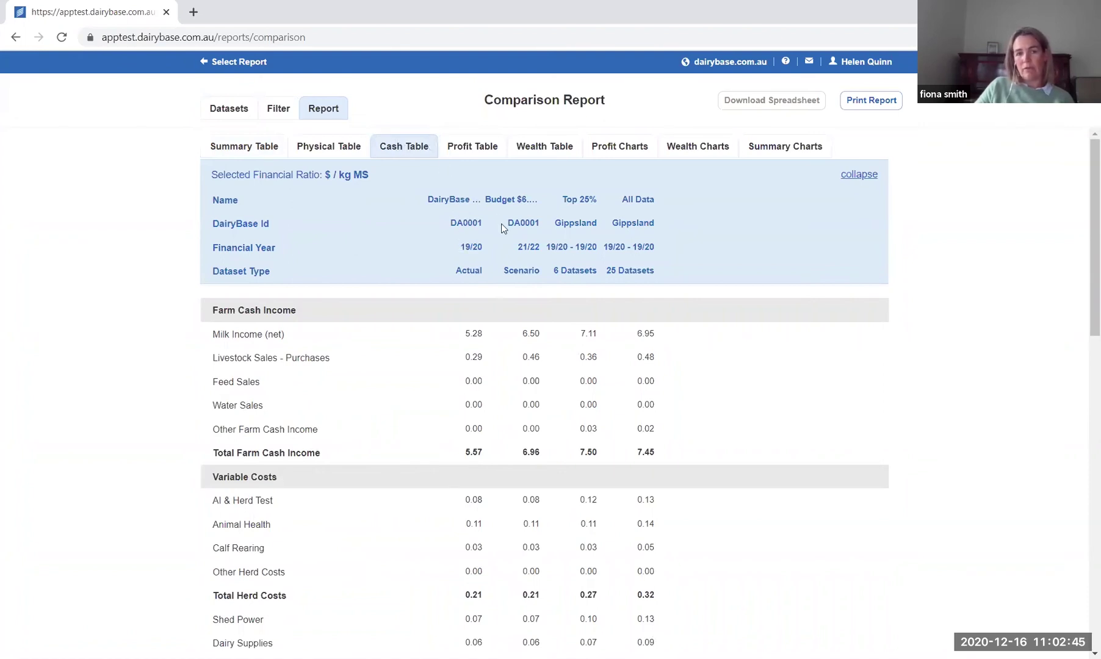
pyautogui.click(475, 153)
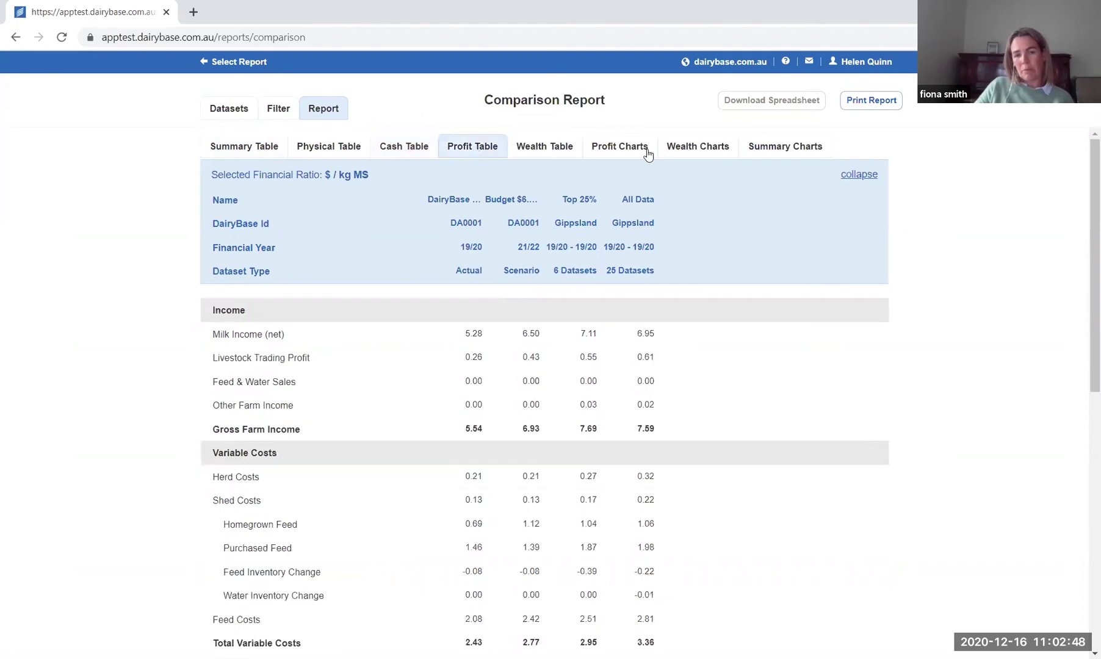
pyautogui.click(558, 154)
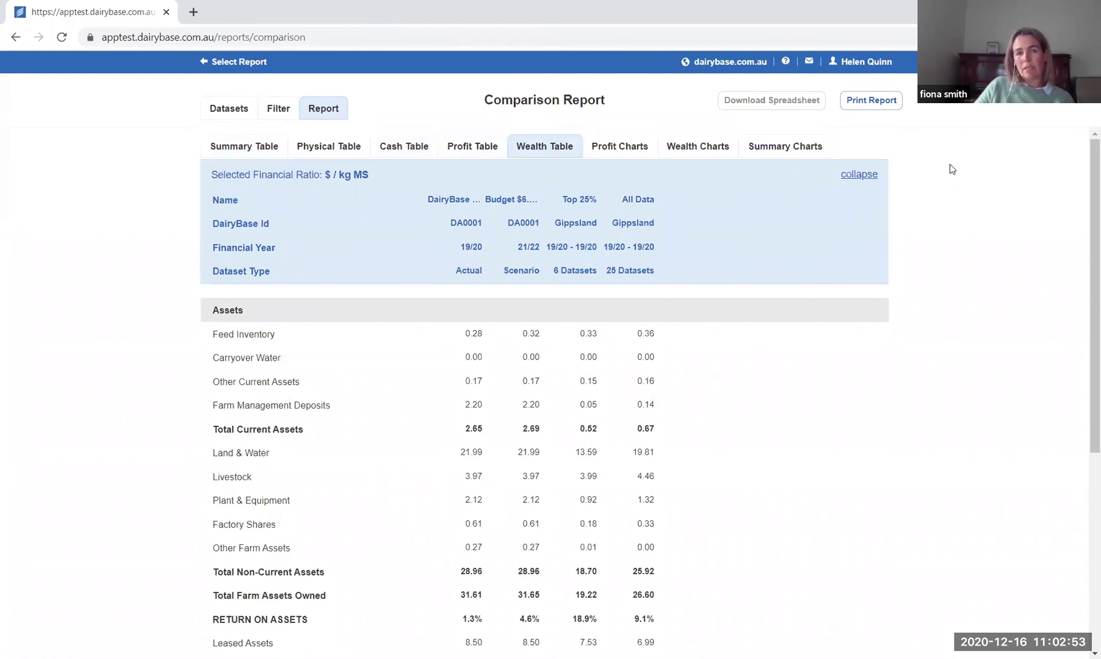
# Step: Back out of the comparison report through the report list and budget to the homepage
pyautogui.click(256, 62)
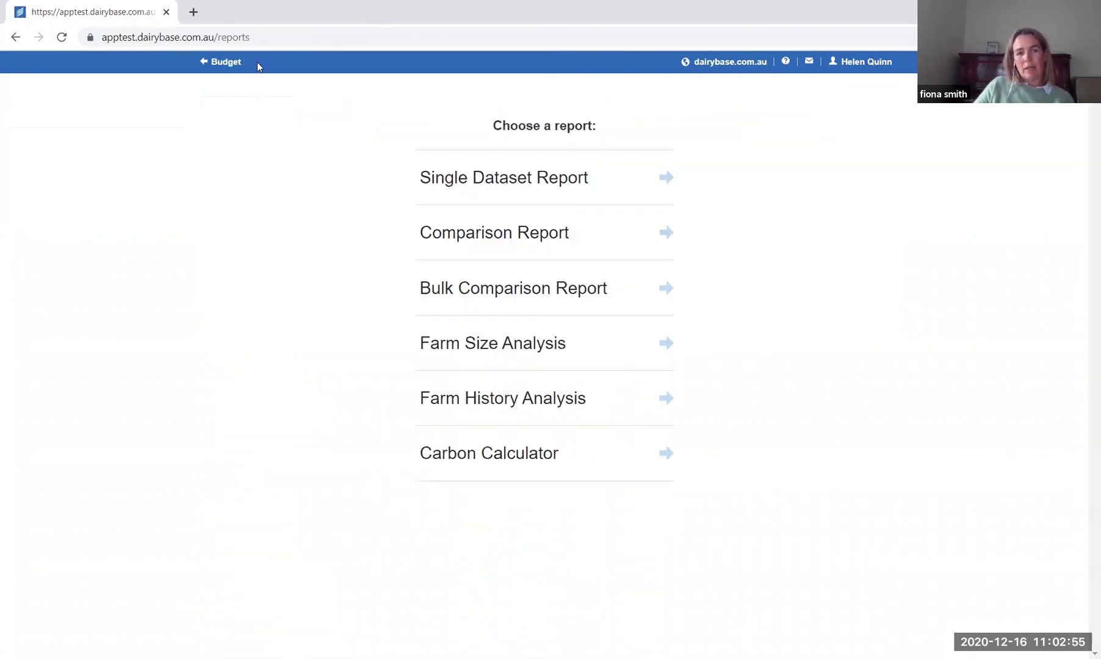
pyautogui.click(220, 63)
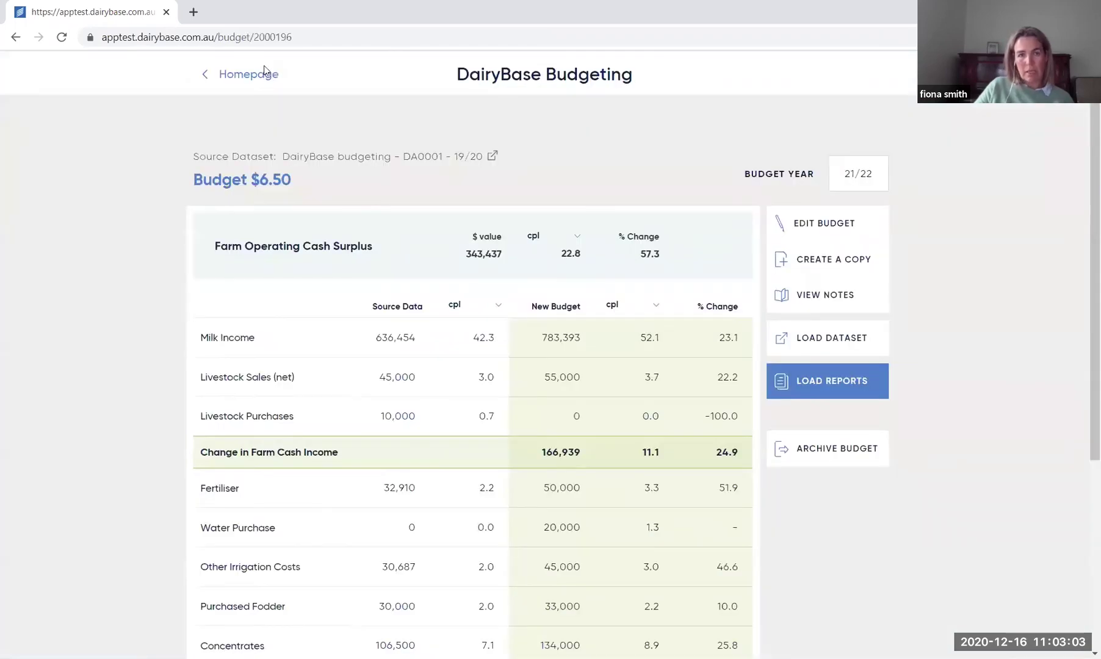
pyautogui.click(266, 67)
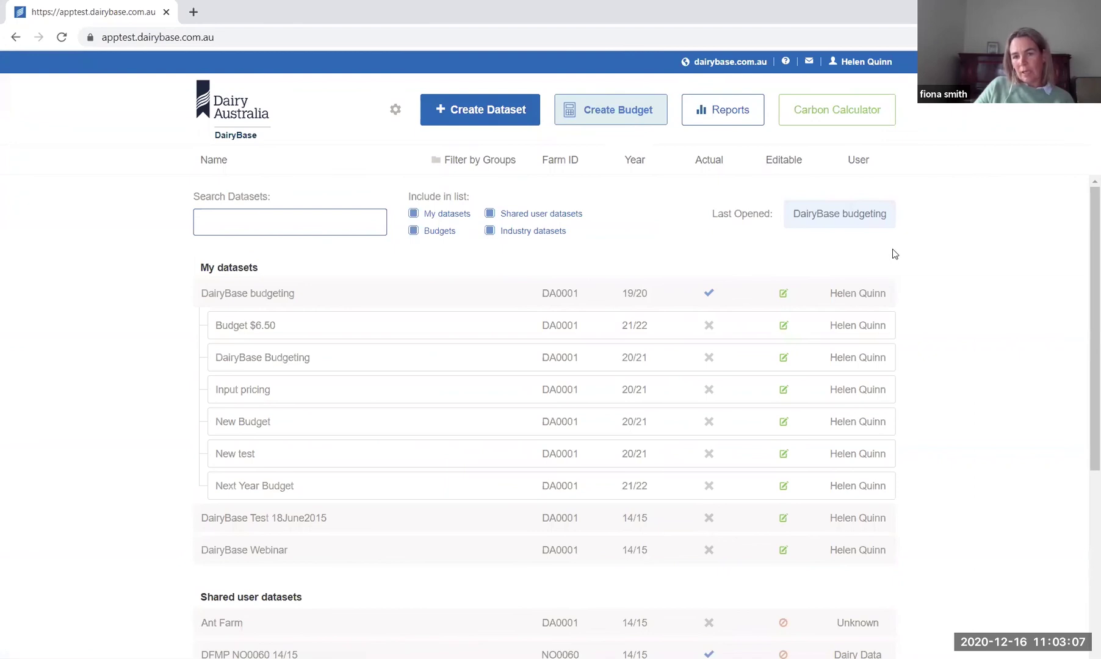
# Step: Load the 19/20 DairyBase budgeting dataset, then go back to the dataset list
pyautogui.click(858, 215)
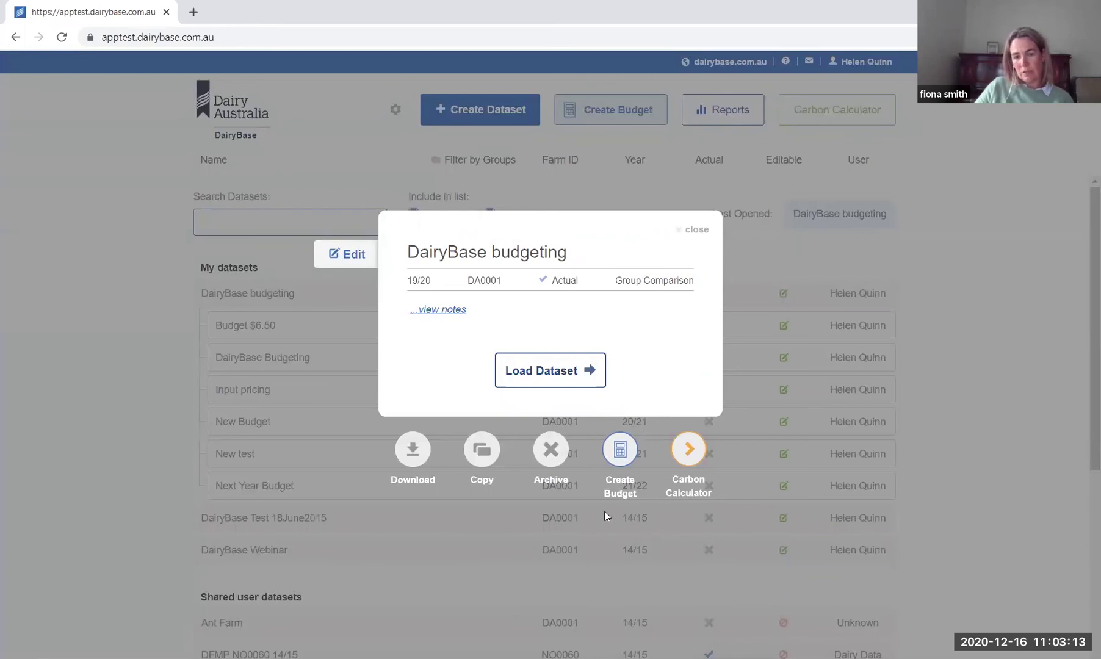
pyautogui.click(699, 229)
pyautogui.click(851, 222)
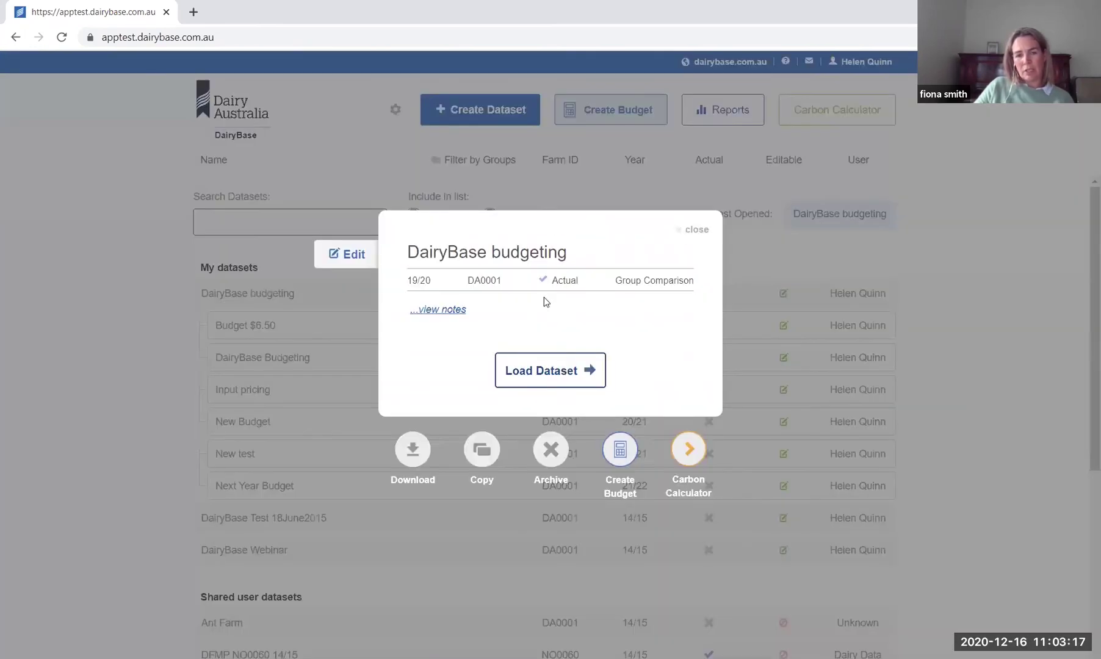
pyautogui.click(557, 375)
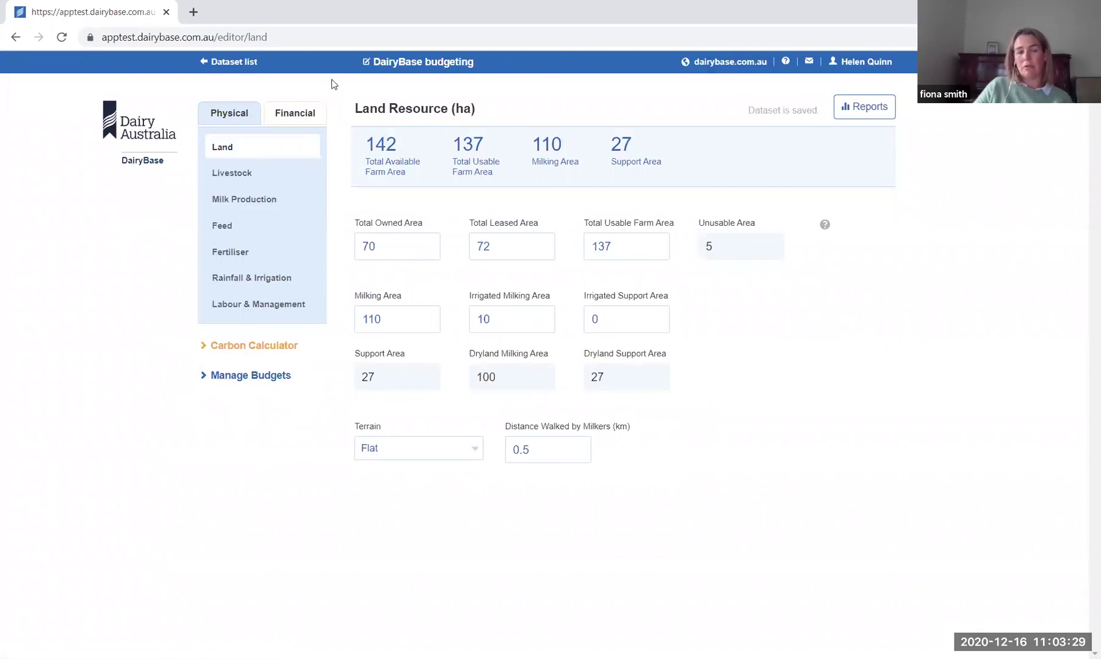
pyautogui.click(252, 63)
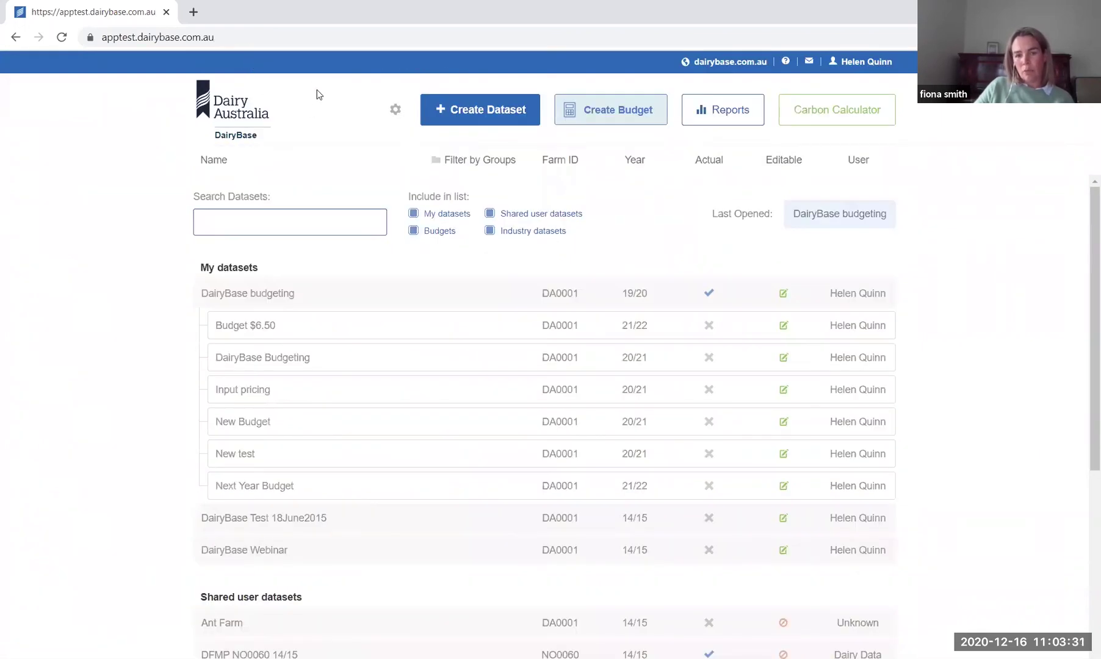